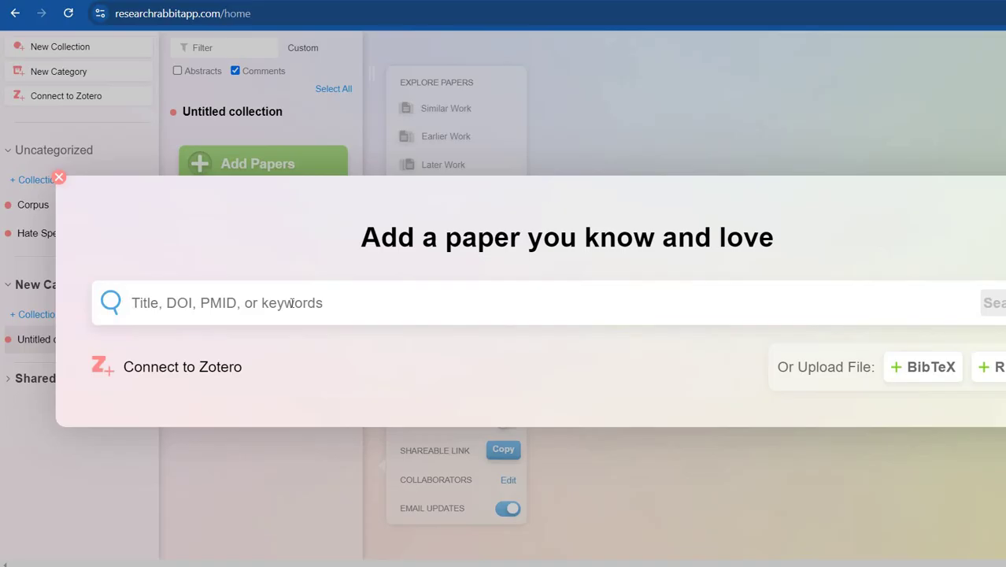
# Paste a paper title into the add-paper search, then close it without adding anything.
pyautogui.write('Hate Speech: A Systematized Review')
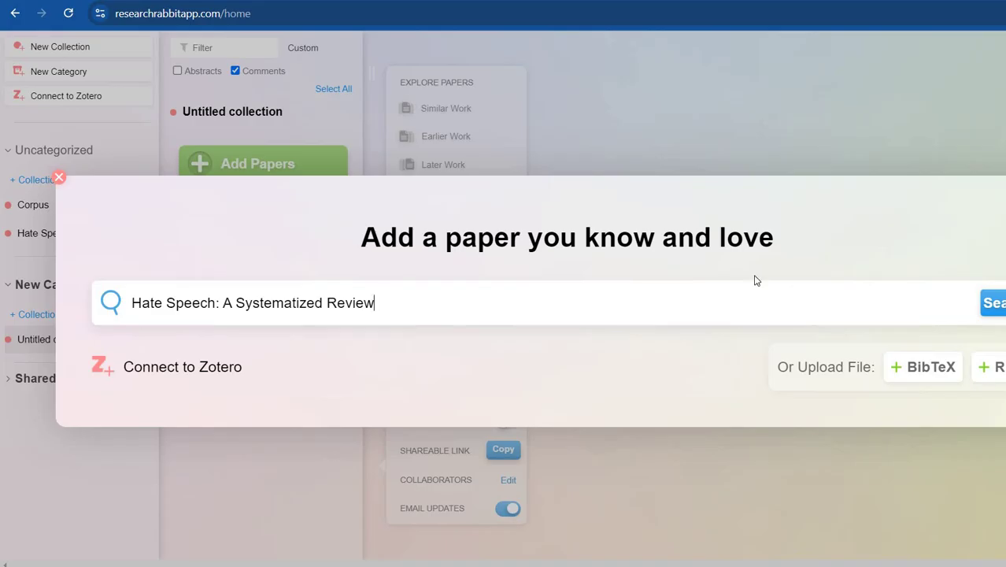
pyautogui.click(61, 180)
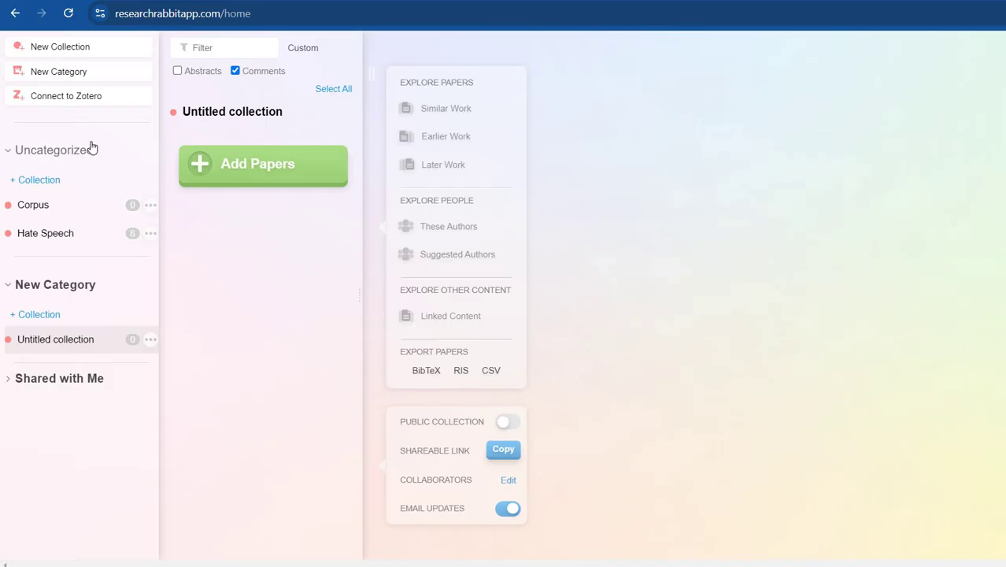
# Switch between the Corpus and Hate Speech collections, settling on Hate Speech and scrolling its papers.
pyautogui.click(57, 205)
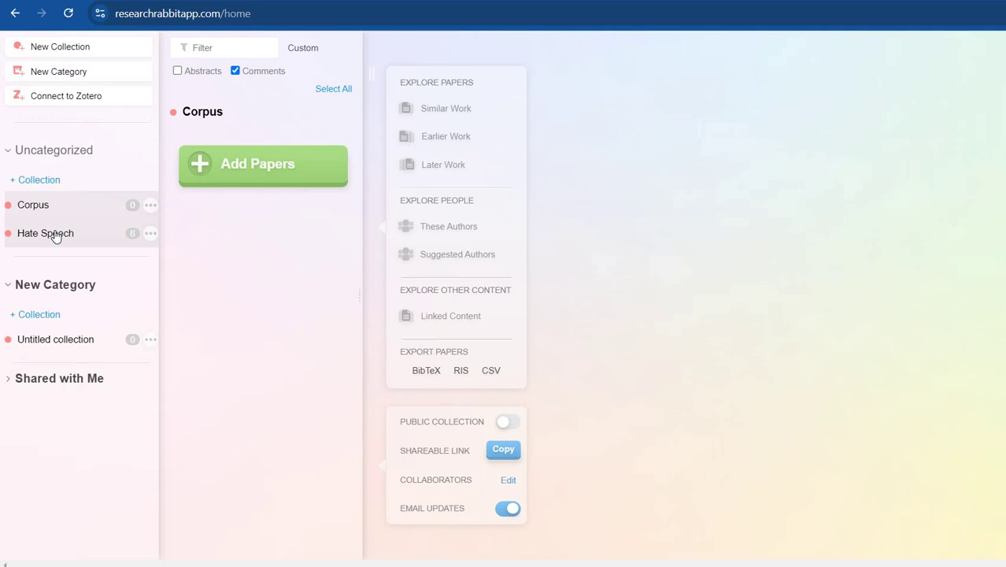
pyautogui.click(55, 236)
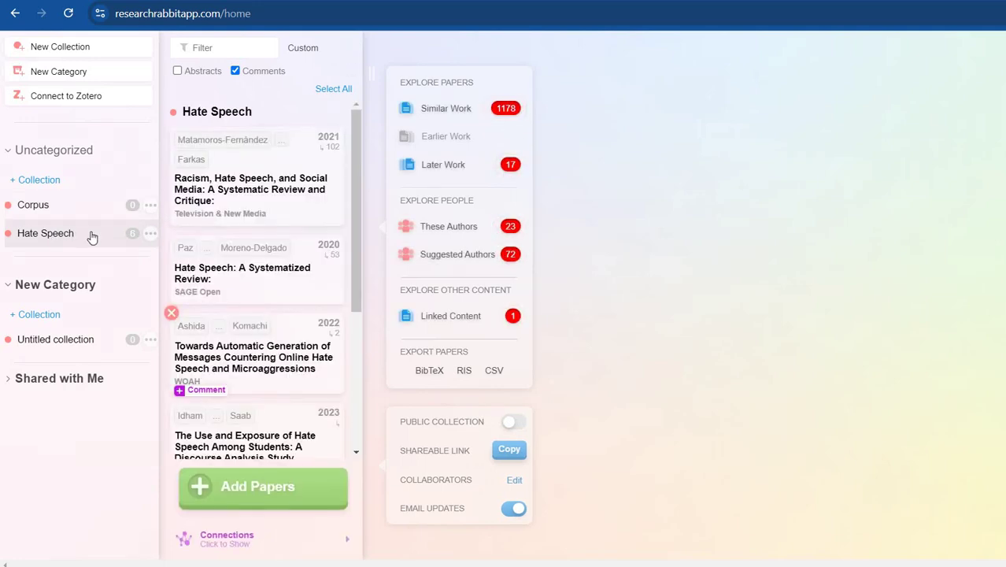
pyautogui.click(70, 207)
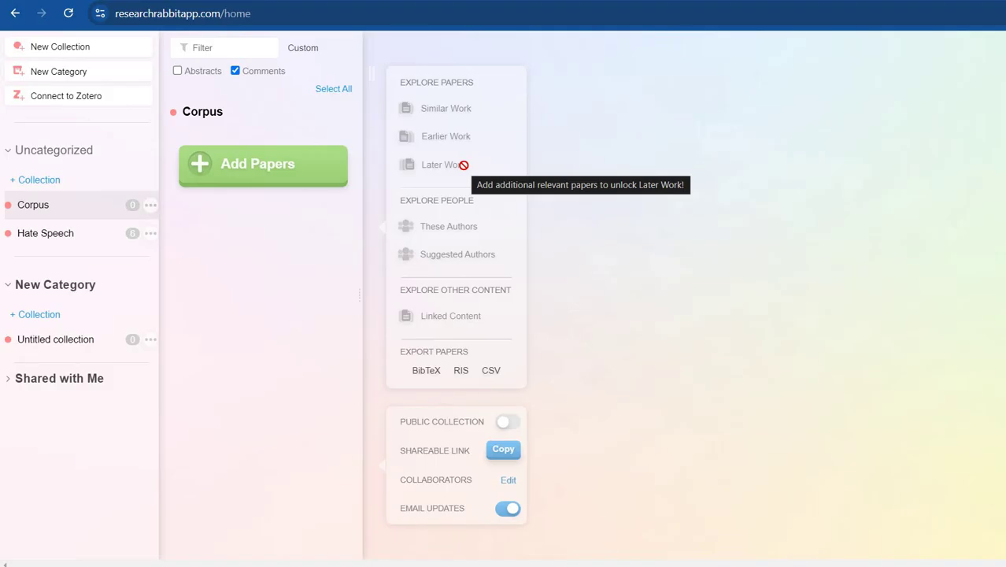
pyautogui.click(27, 233)
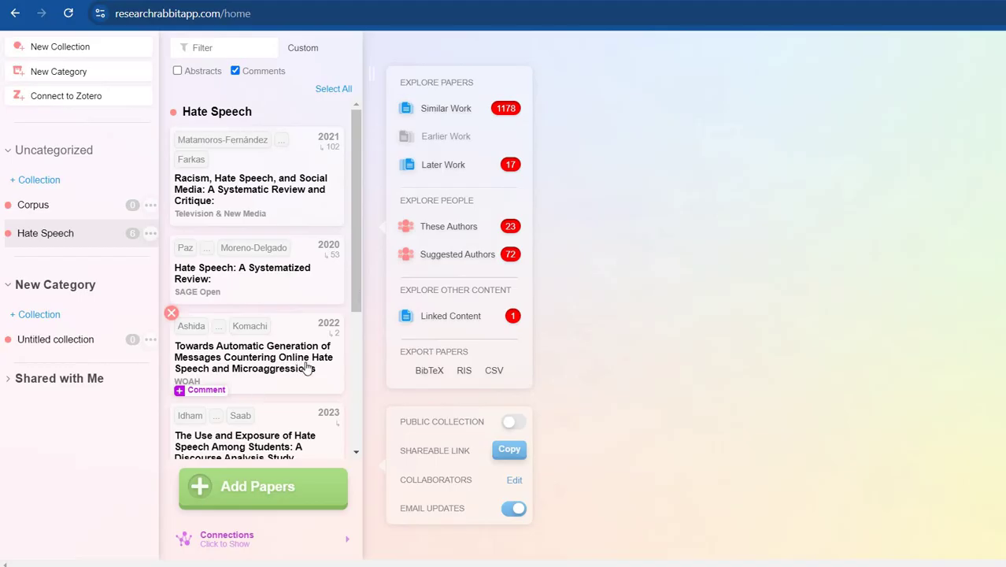
pyautogui.scroll(-3, 307, 368)
pyautogui.scroll(2, 307, 368)
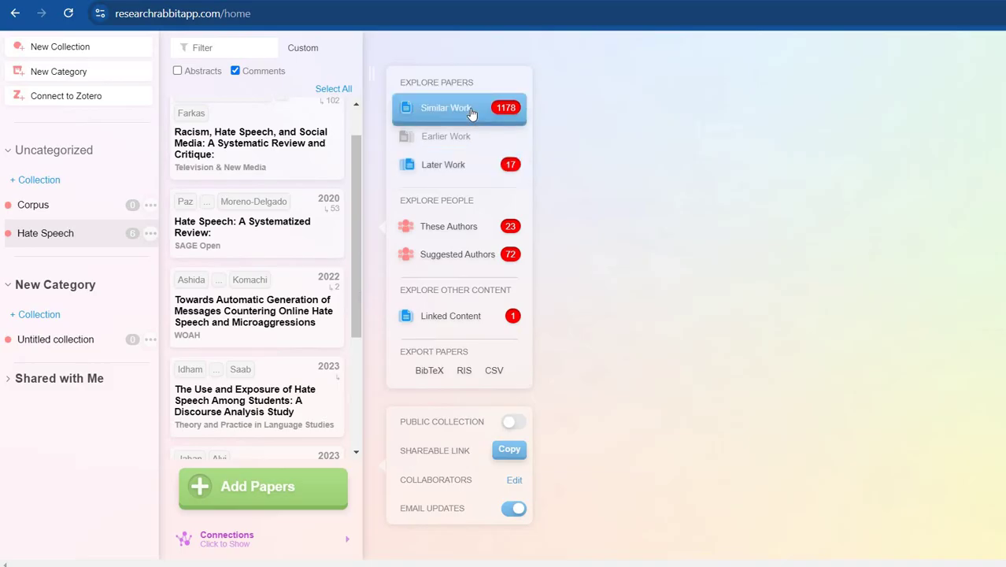
# Show the Hate Speech collection's Similar Work list and its 50-paper network graph.
pyautogui.click(466, 229)
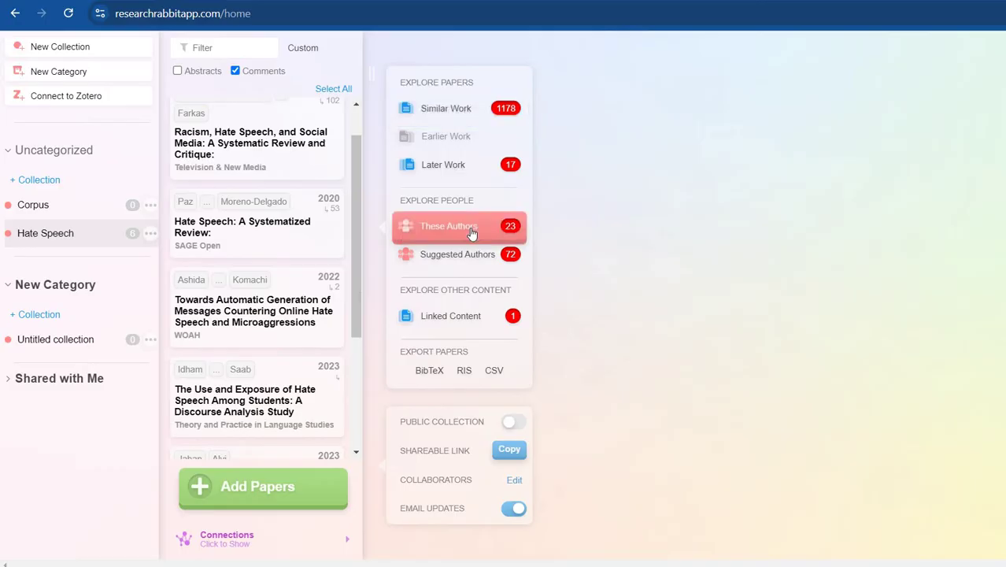
pyautogui.click(472, 122)
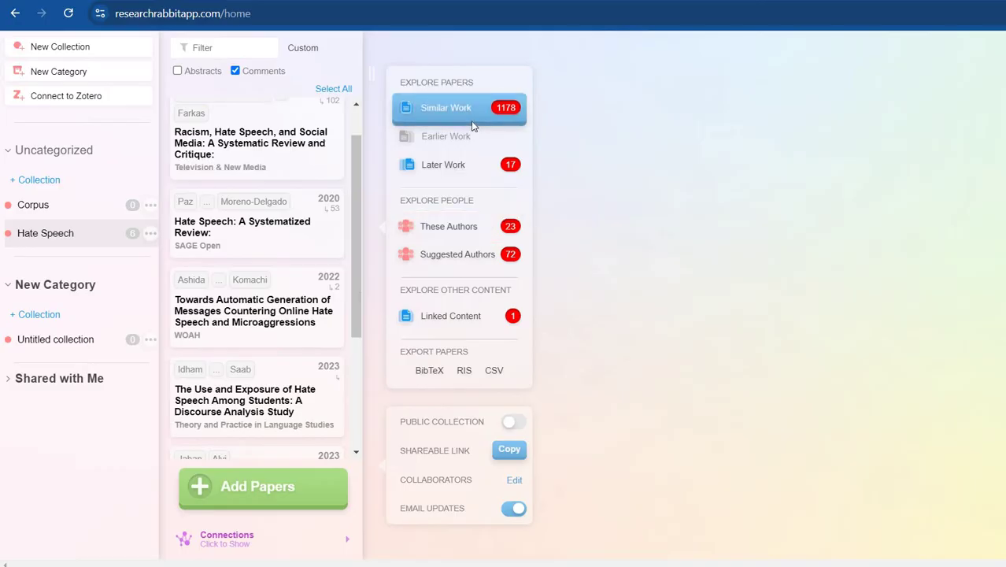
pyautogui.click(473, 125)
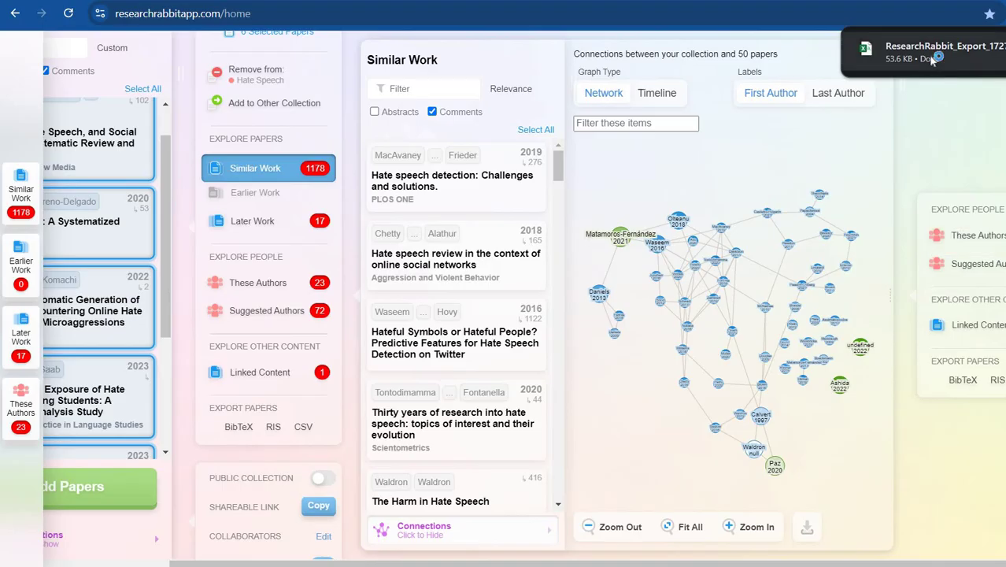
# Open ResearchRabbit_Export in Excel maximized and scroll through its 50 papers.
pyautogui.click(931, 60)
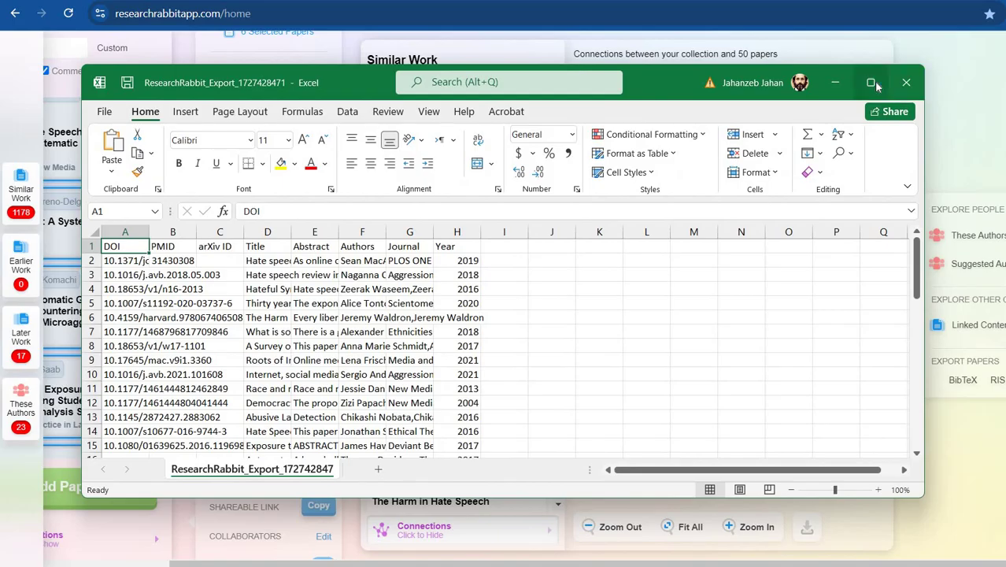
pyautogui.click(872, 82)
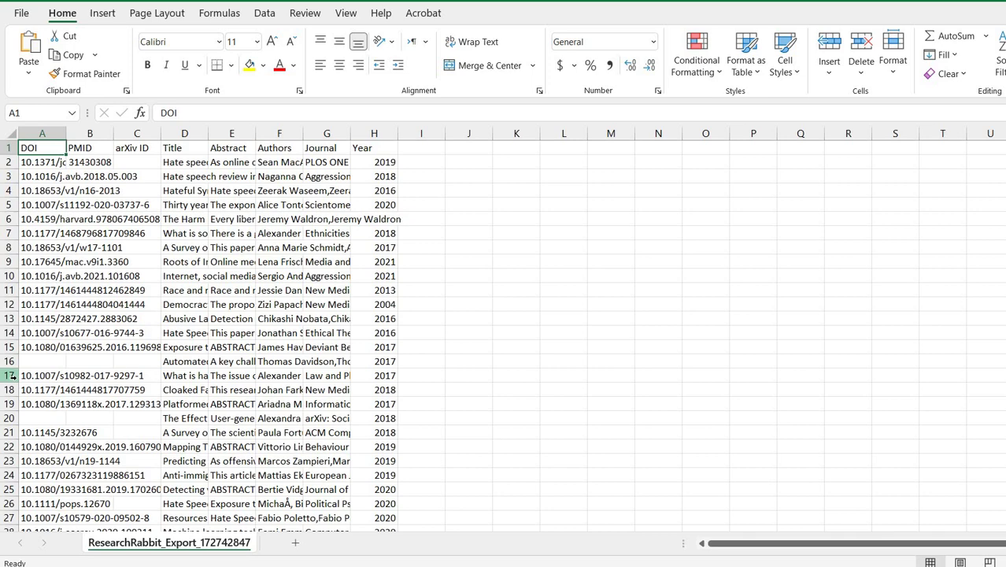
pyautogui.scroll(-8, 11, 377)
pyautogui.scroll(-4, 11, 376)
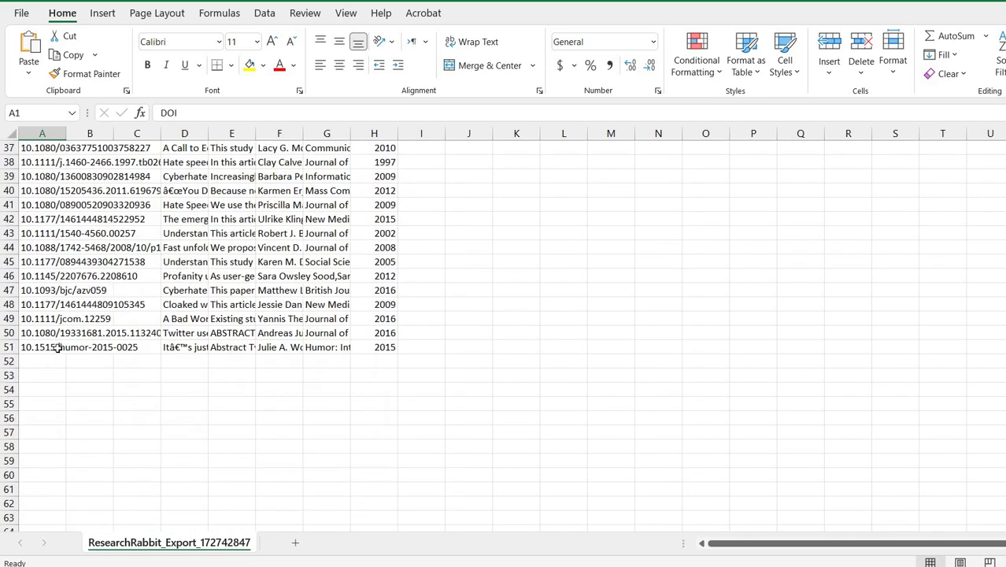
pyautogui.scroll(12, 182, 344)
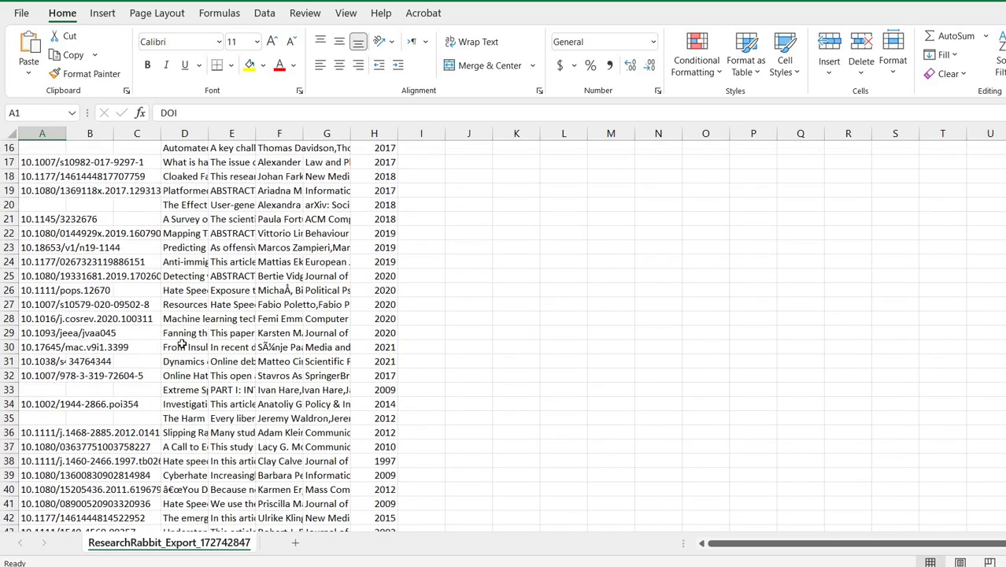
pyautogui.scroll(-1, 182, 345)
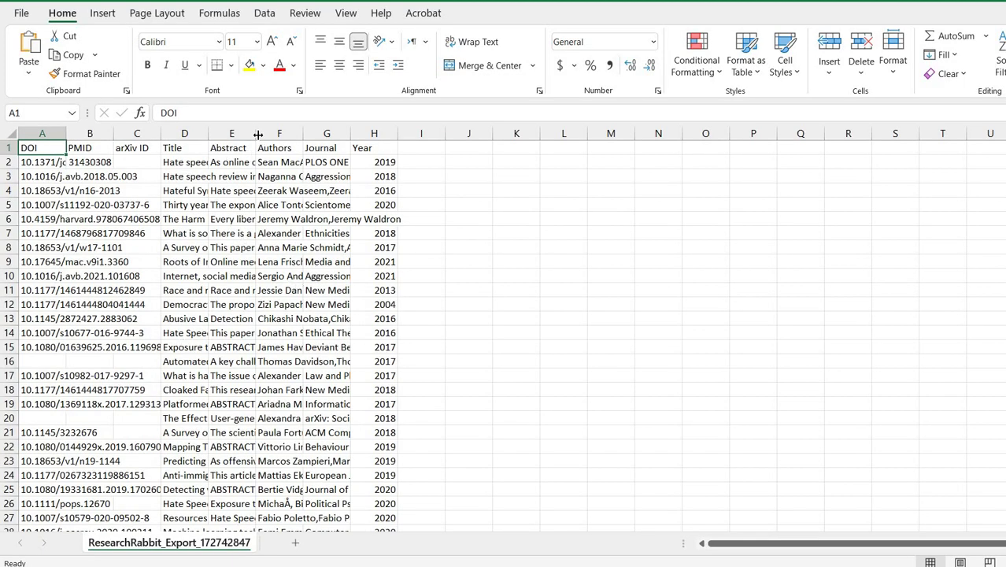
# Widen the Abstract column and read the first paper's abstract in cell E2.
pyautogui.moveTo(253, 133); pyautogui.dragTo(258, 133)
pyautogui.moveTo(574, 163); pyautogui.dragTo(601, 164)
pyautogui.doubleClick(523, 165)
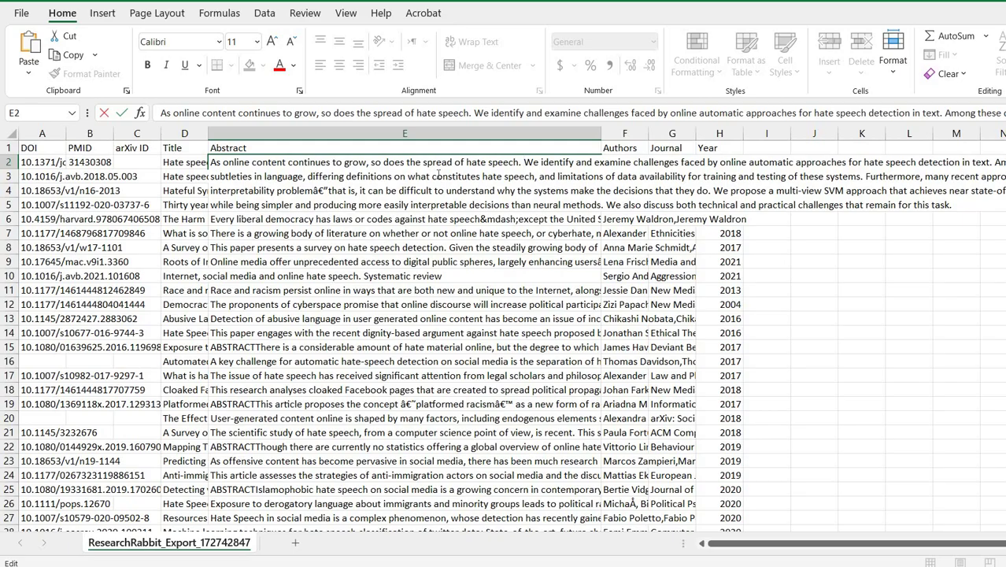
pyautogui.click(186, 176)
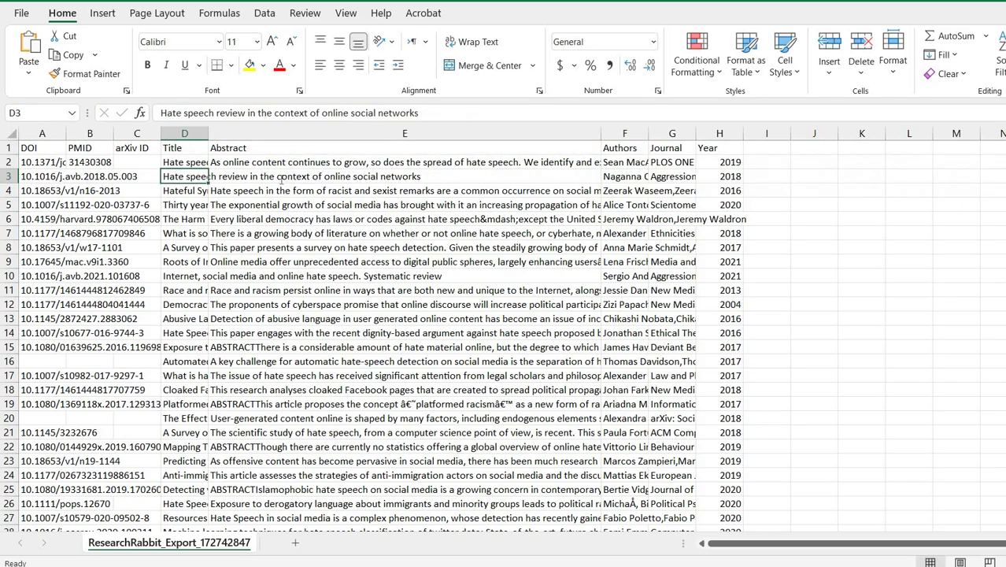
# Check the empty abstract cell E3 in edit mode, then move down the column.
pyautogui.click(279, 179)
pyautogui.doubleClick(280, 180)
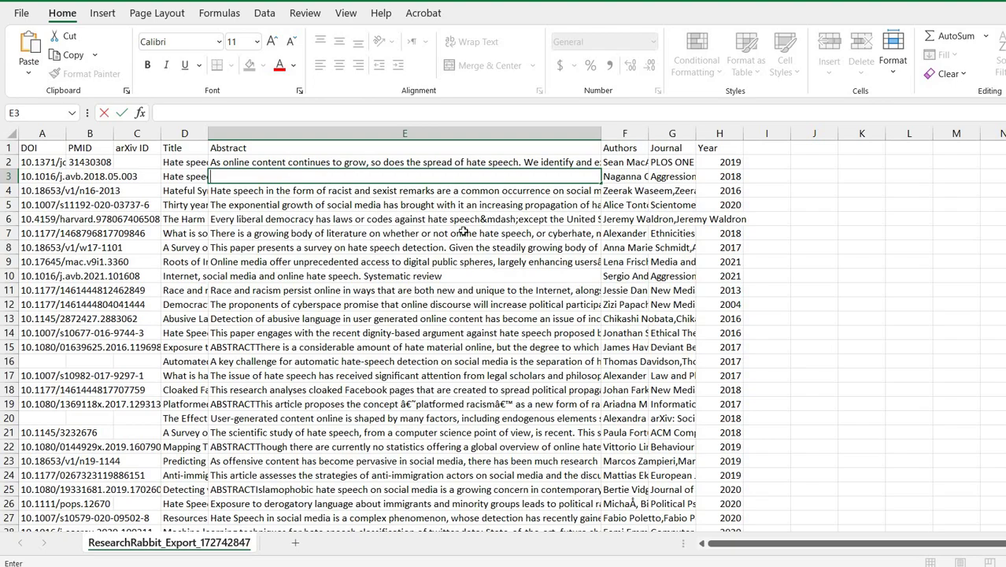
pyautogui.press('Down')
pyautogui.press('Down')
pyautogui.press('Down')
pyautogui.press('Down')
pyautogui.doubleClick(489, 177)
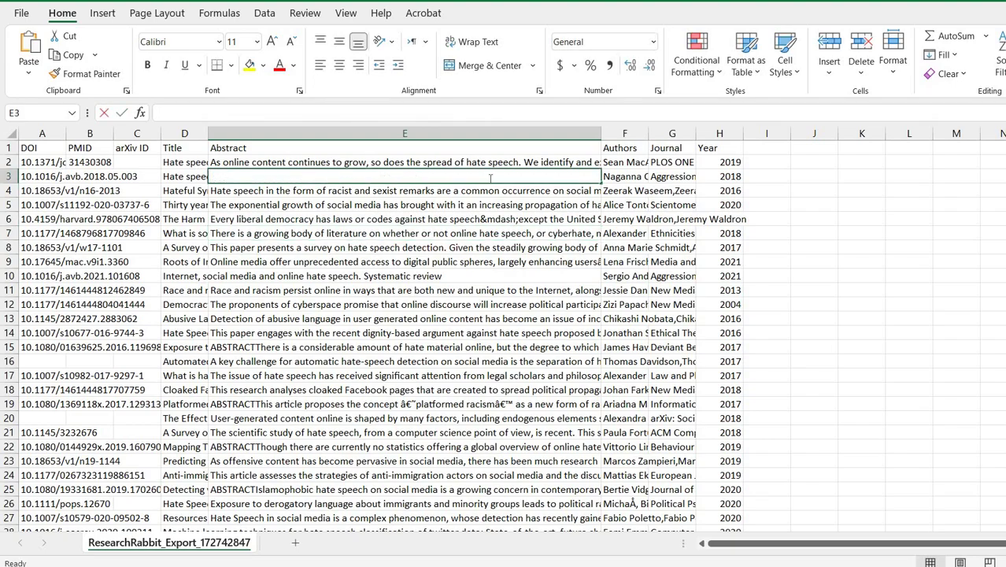
pyautogui.click(489, 178)
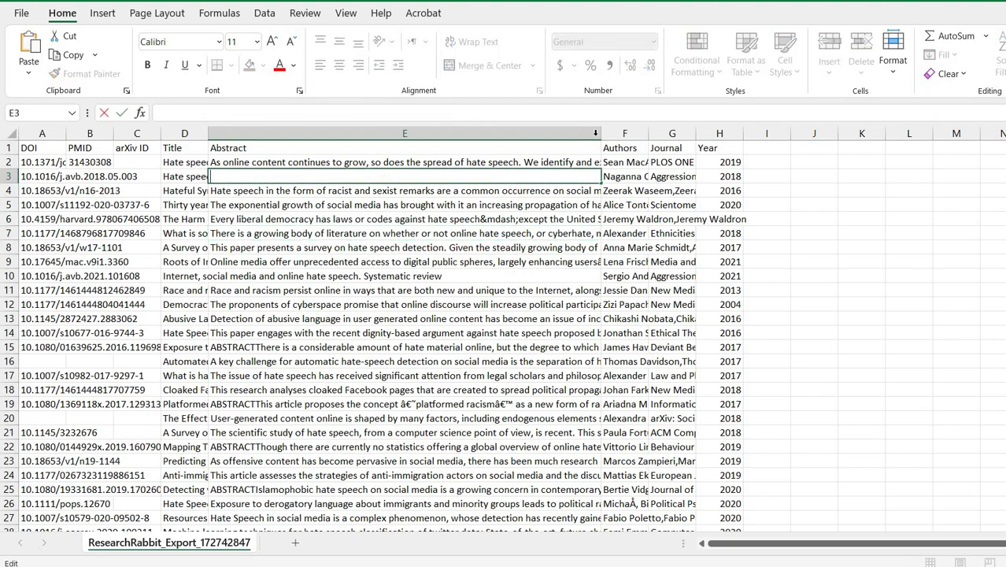
pyautogui.press('Down')
pyautogui.press('Down')
pyautogui.press('Down')
pyautogui.press('Down')
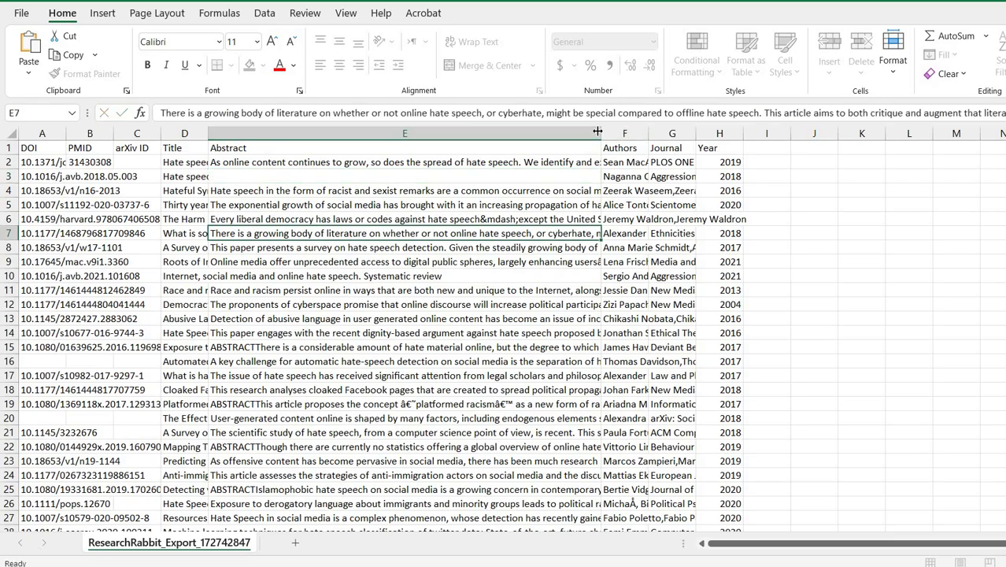
# Widen the Abstract column much further and open cell E4's full hate-speech abstract.
pyautogui.moveTo(597, 132); pyautogui.dragTo(795, 152)
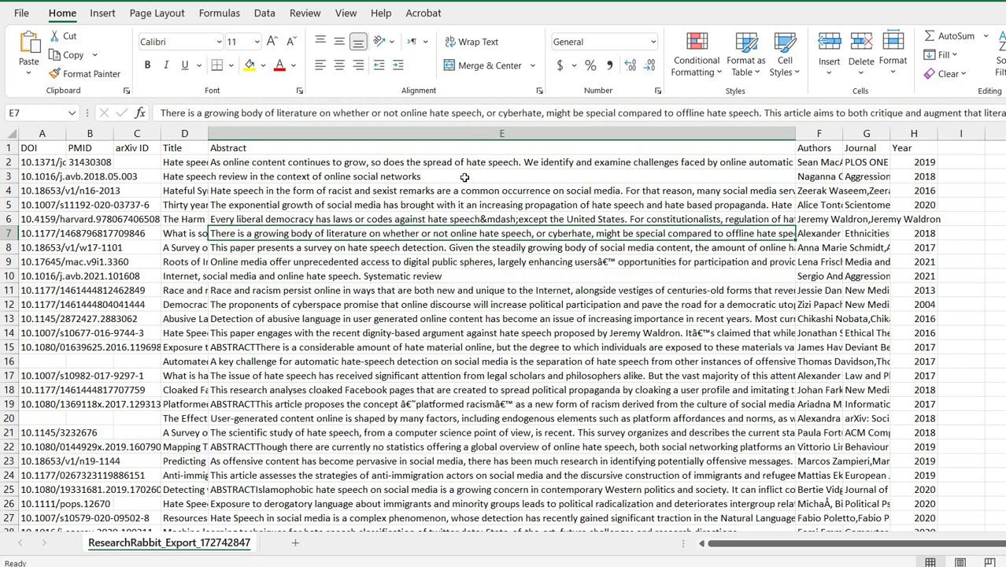
pyautogui.click(465, 177)
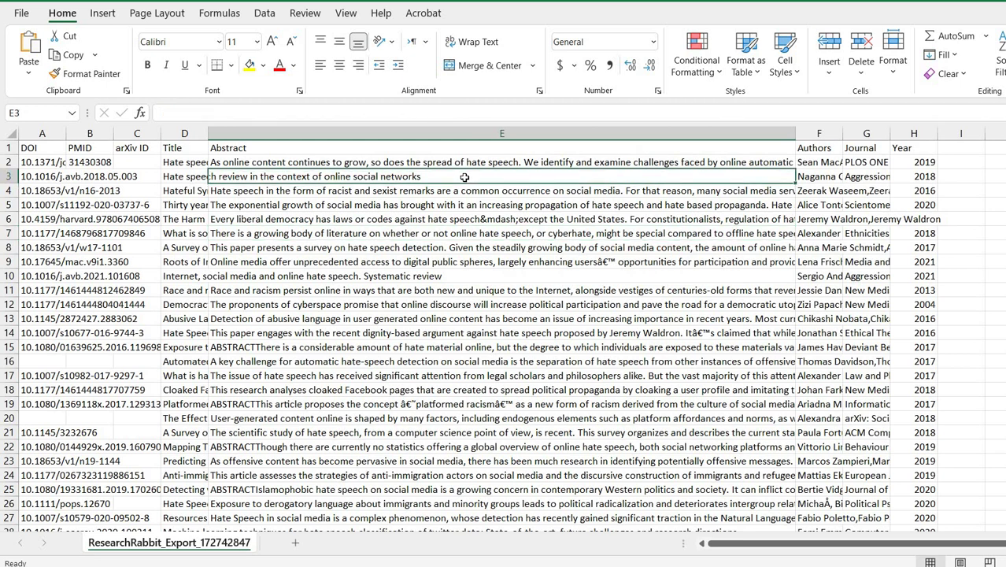
pyautogui.click(477, 189)
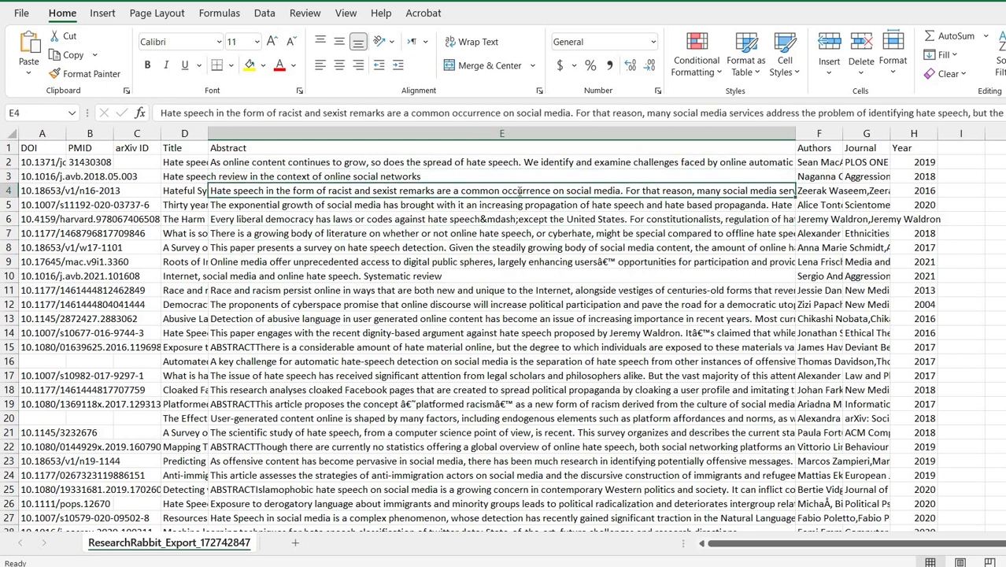
pyautogui.doubleClick(520, 191)
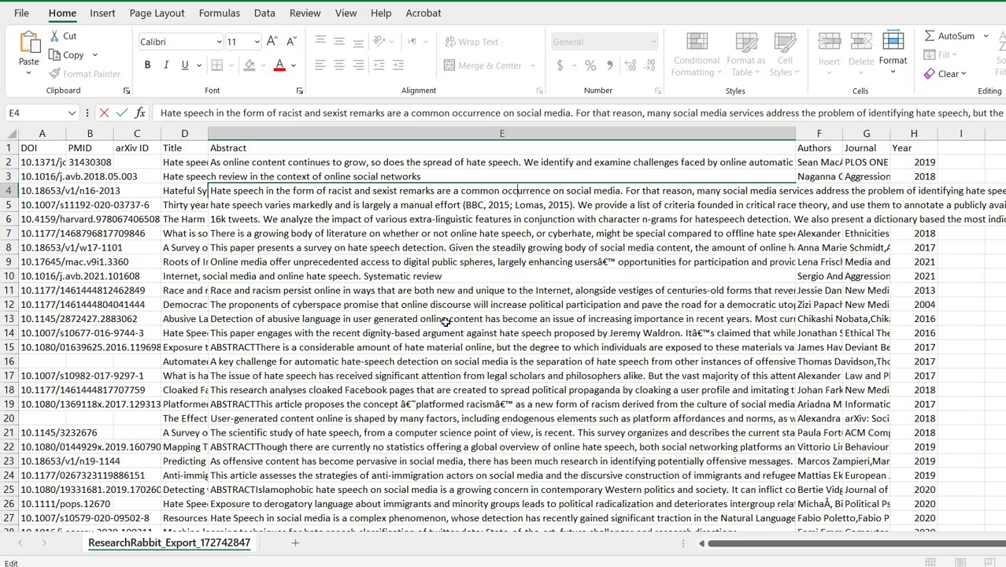
pyautogui.scroll(-6, 445, 321)
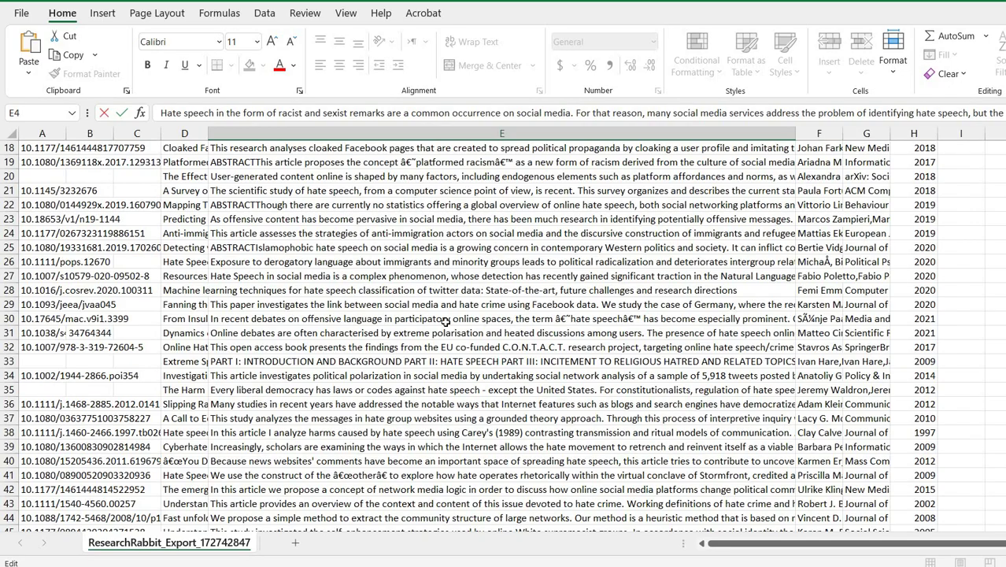
pyautogui.scroll(-6, 445, 322)
pyautogui.scroll(12, 446, 322)
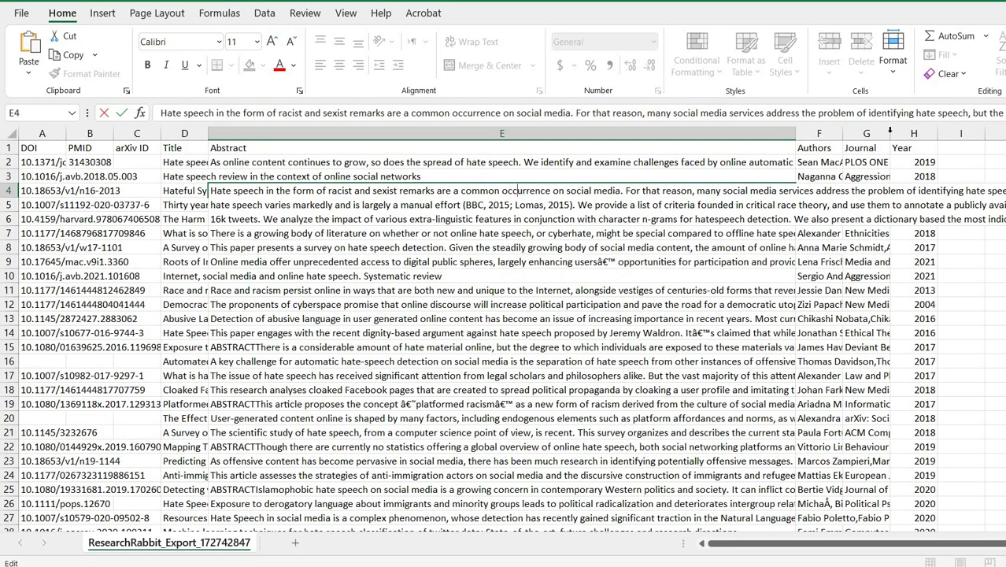
# Browse the Journal entries from G3 down to G23, then collapse the Authors column to zero width.
pyautogui.click(874, 175)
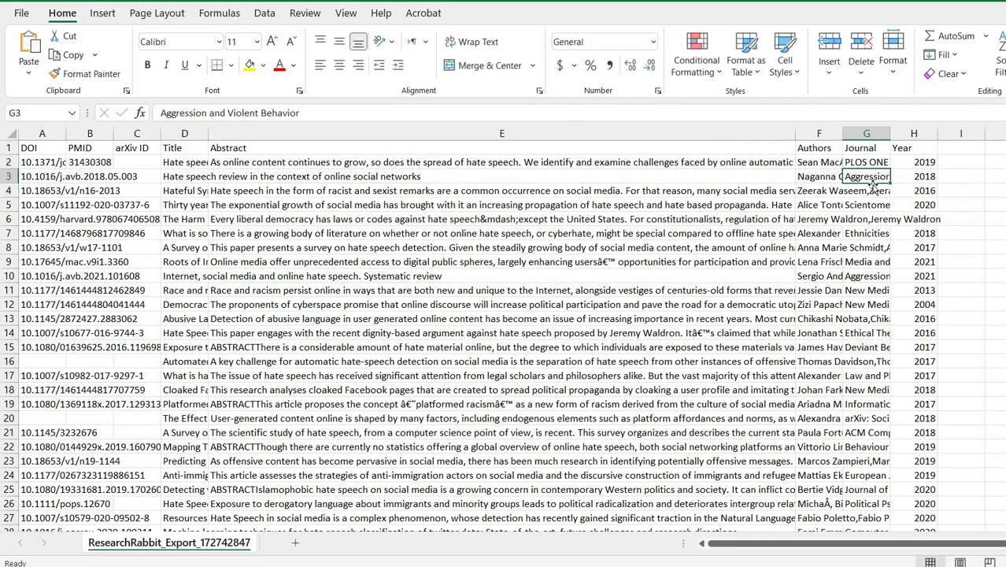
pyautogui.click(868, 234)
pyautogui.press('Down')
pyautogui.press('Down')
pyautogui.press('Down')
pyautogui.press('Down')
pyautogui.press('Down')
pyautogui.press('Down')
pyautogui.press('Down')
pyautogui.press('Down')
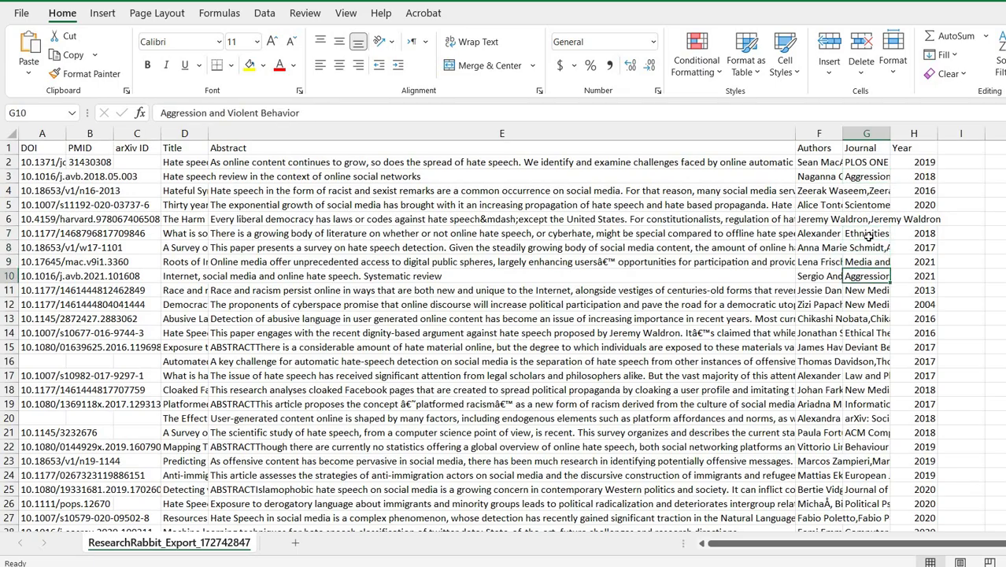
pyautogui.press('Down')
pyautogui.press('Down')
pyautogui.press('Down')
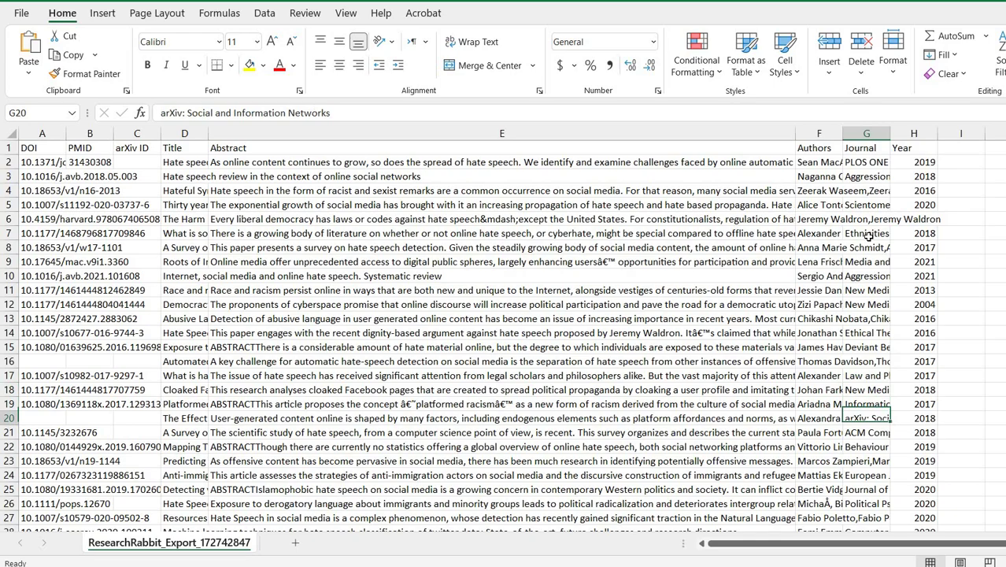
pyautogui.press('Down')
pyautogui.press('Down')
pyautogui.press('Down')
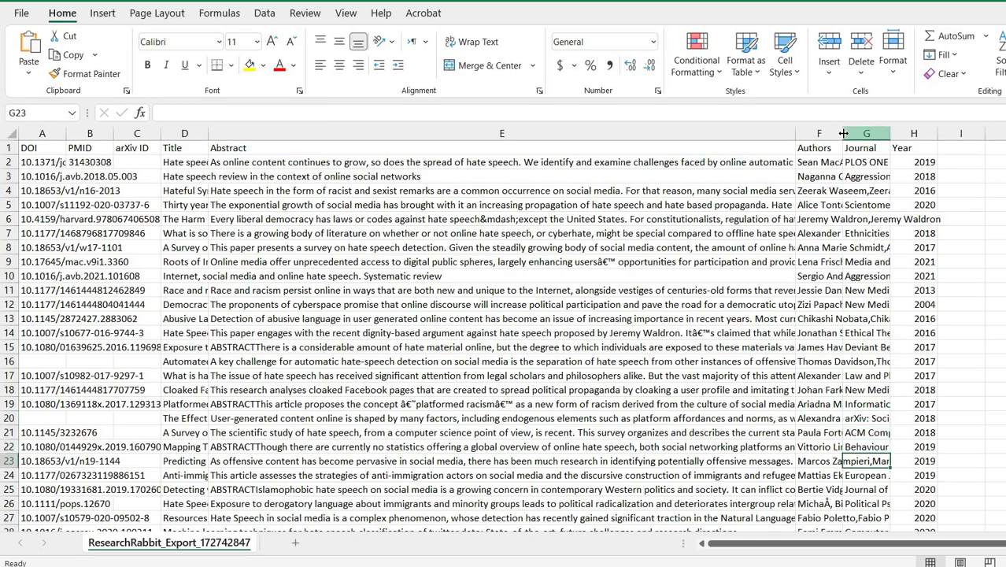
pyautogui.moveTo(843, 134); pyautogui.dragTo(940, 136)
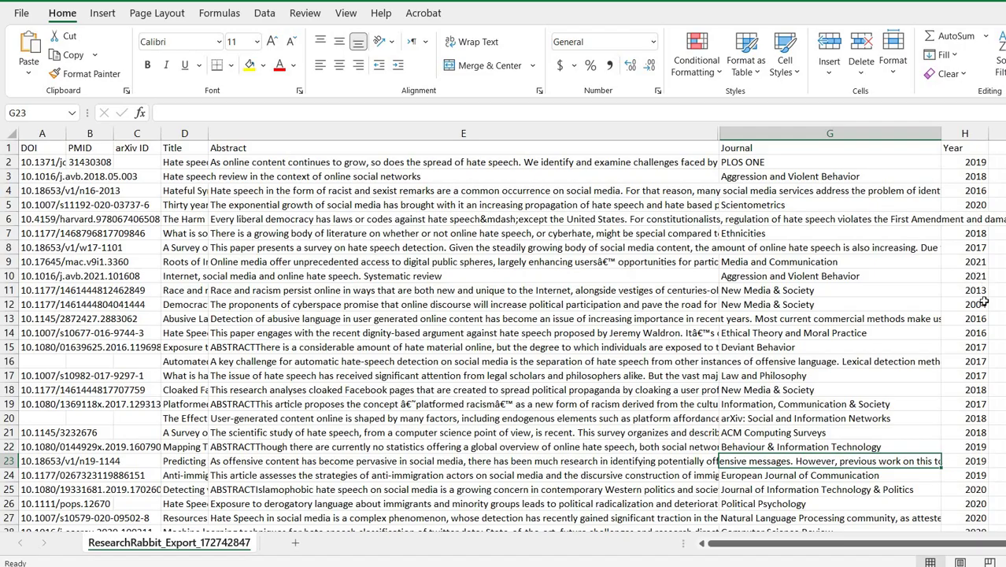
pyautogui.scroll(-5, 983, 301)
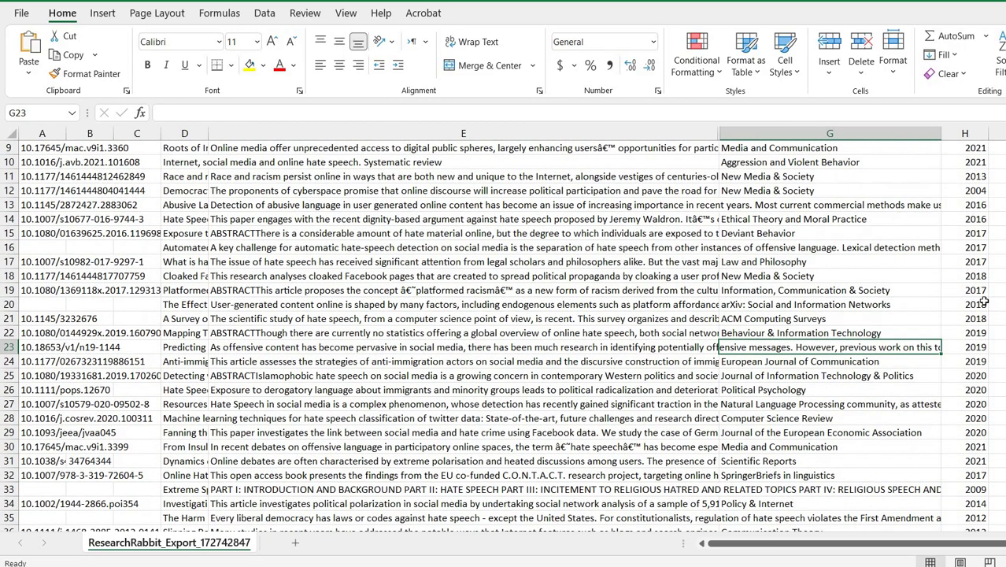
pyautogui.scroll(5, 983, 302)
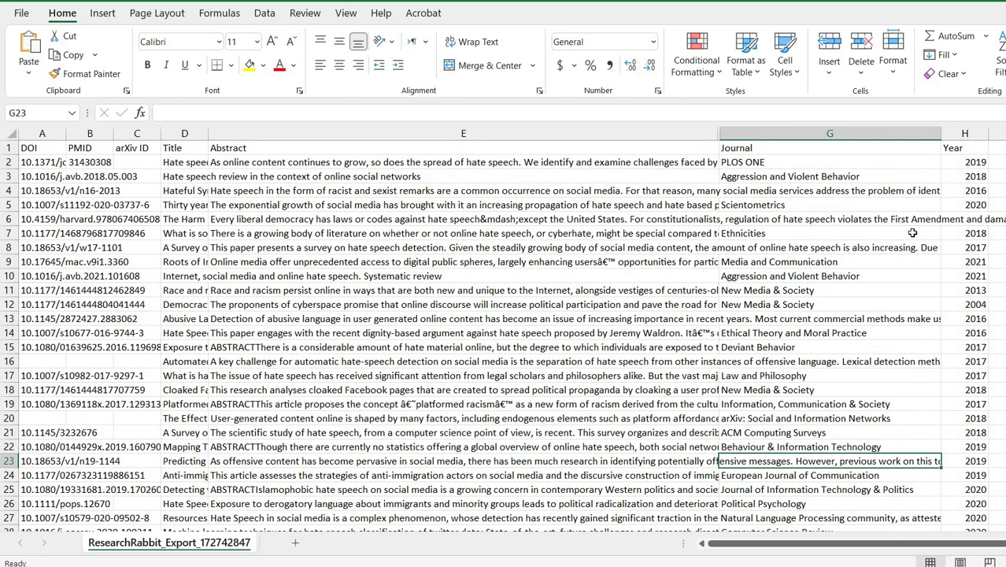
pyautogui.scroll(-2, 913, 233)
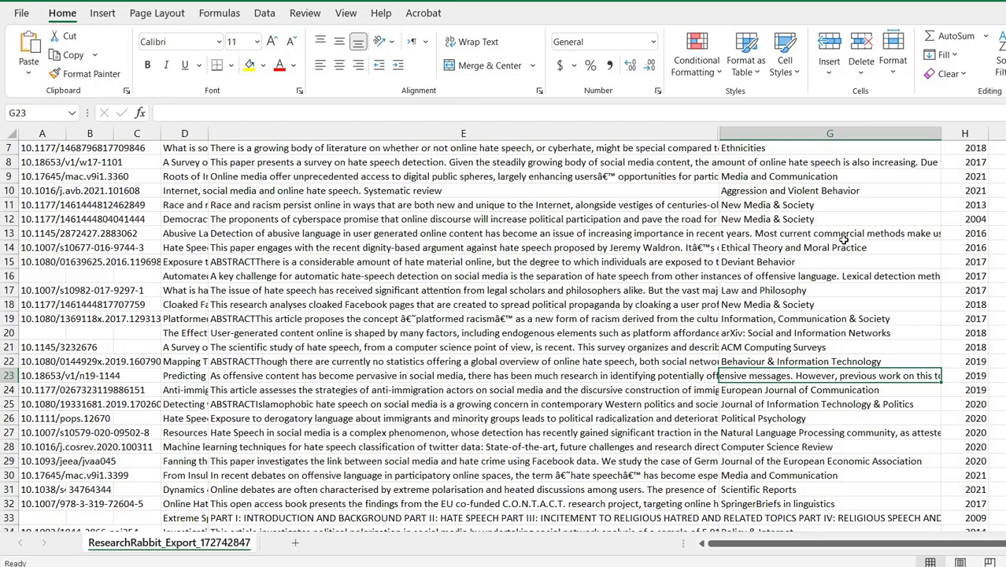
pyautogui.scroll(-1, 843, 239)
pyautogui.scroll(-3, 823, 256)
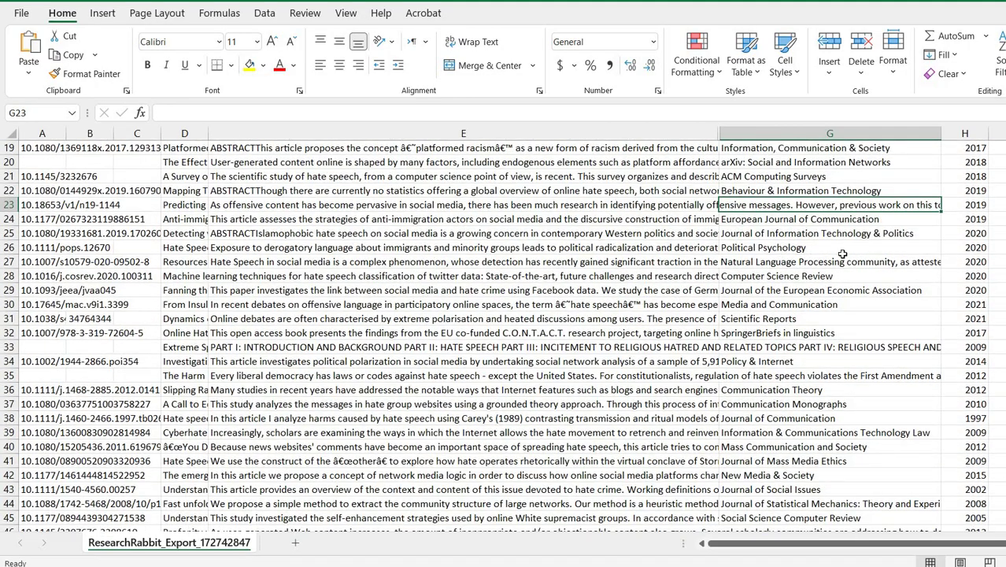
pyautogui.scroll(-3, 842, 254)
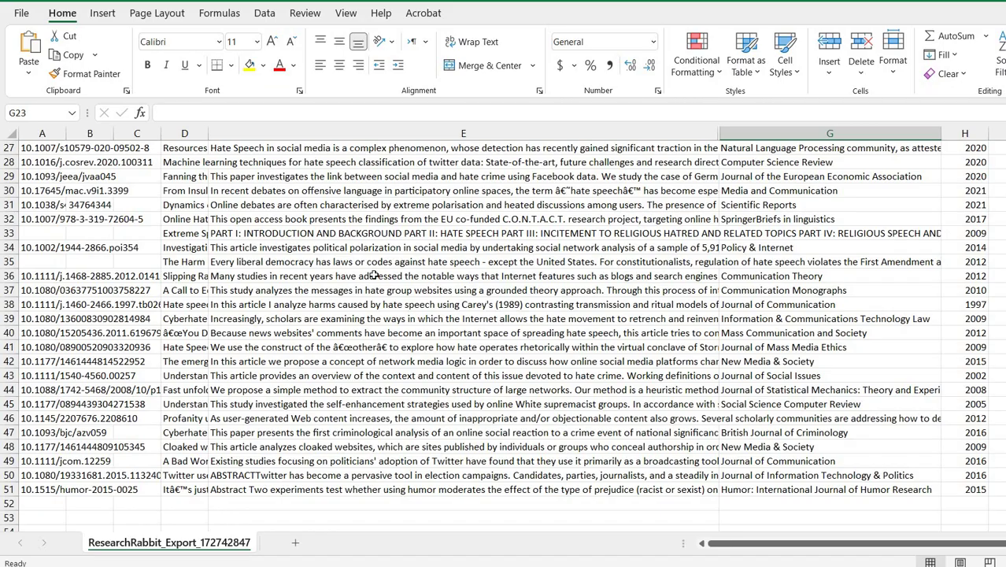
pyautogui.scroll(9, 375, 275)
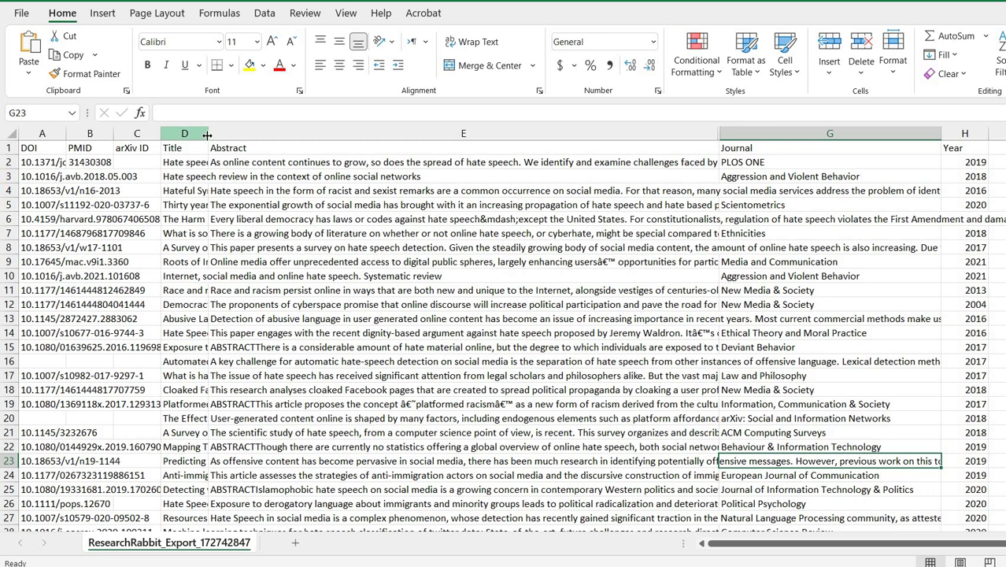
# Widen column D so the full paper titles are readable.
pyautogui.moveTo(207, 133); pyautogui.dragTo(534, 148)
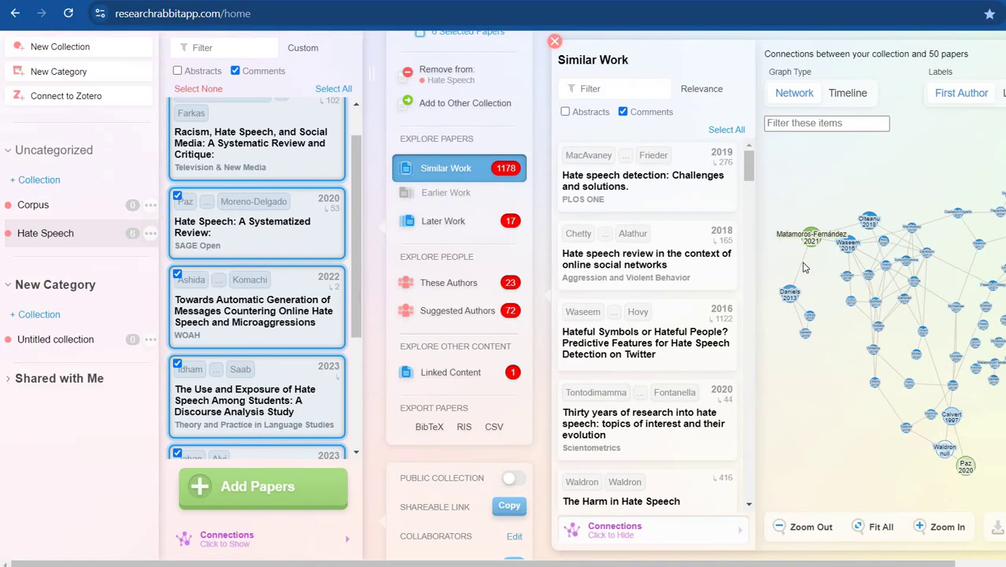
# Show the collection's author network and inspect a couple of author nodes.
pyautogui.click(803, 266)
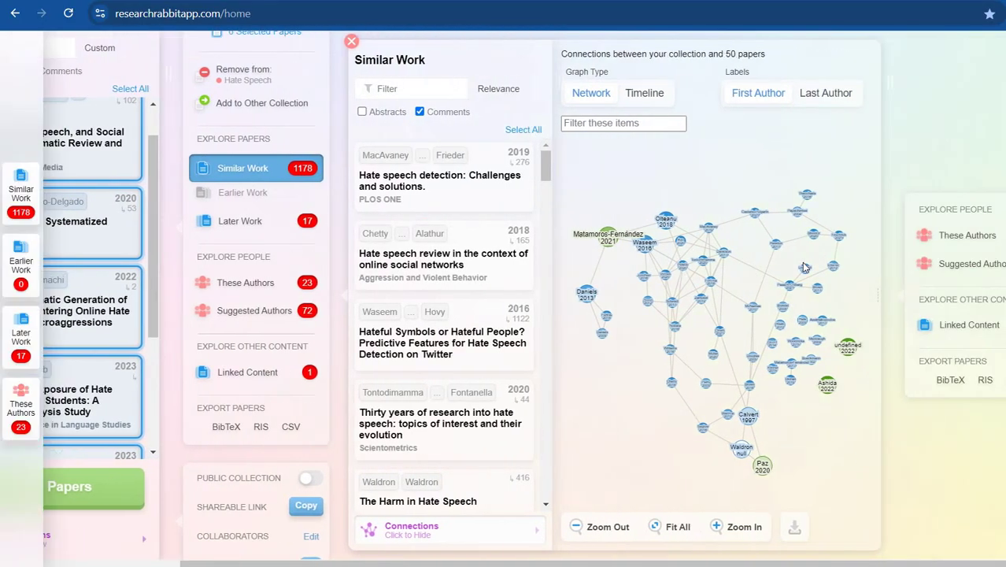
pyautogui.click(945, 237)
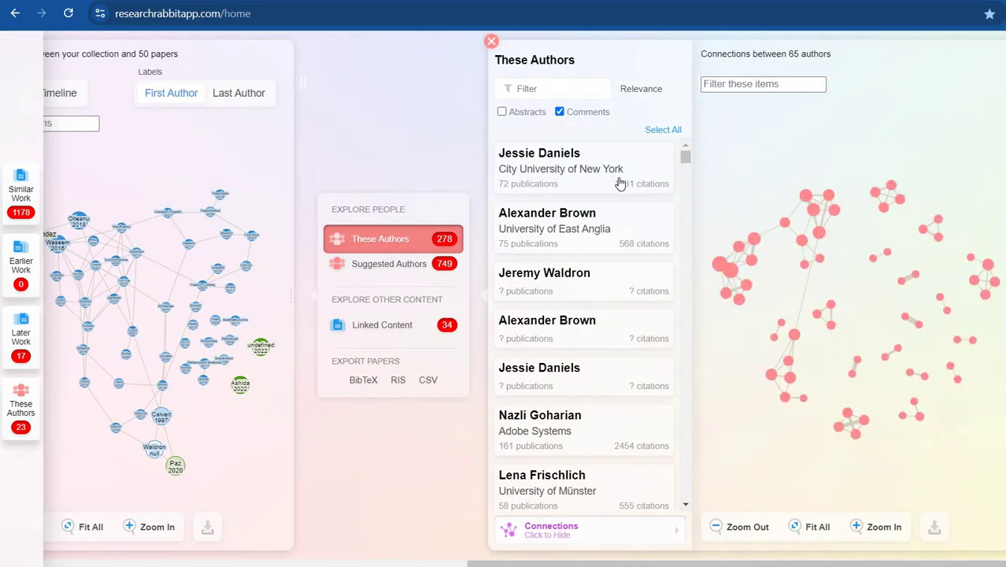
pyautogui.click(733, 274)
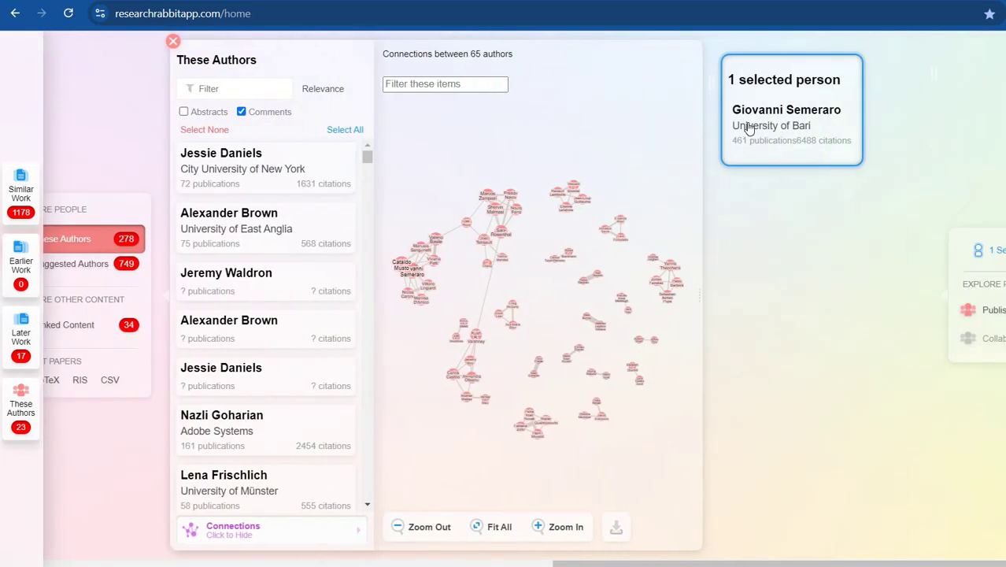
pyautogui.click(513, 248)
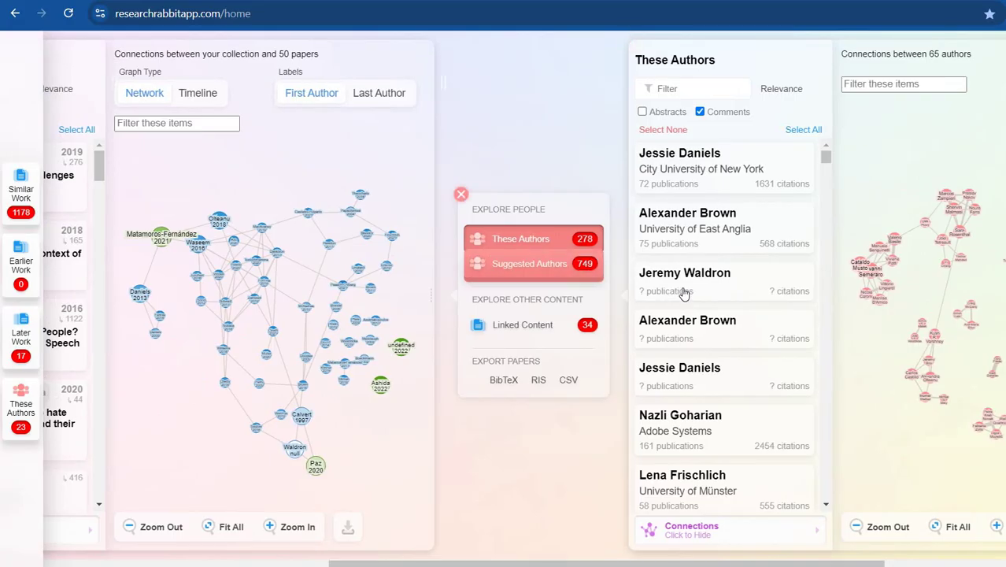
pyautogui.click(690, 381)
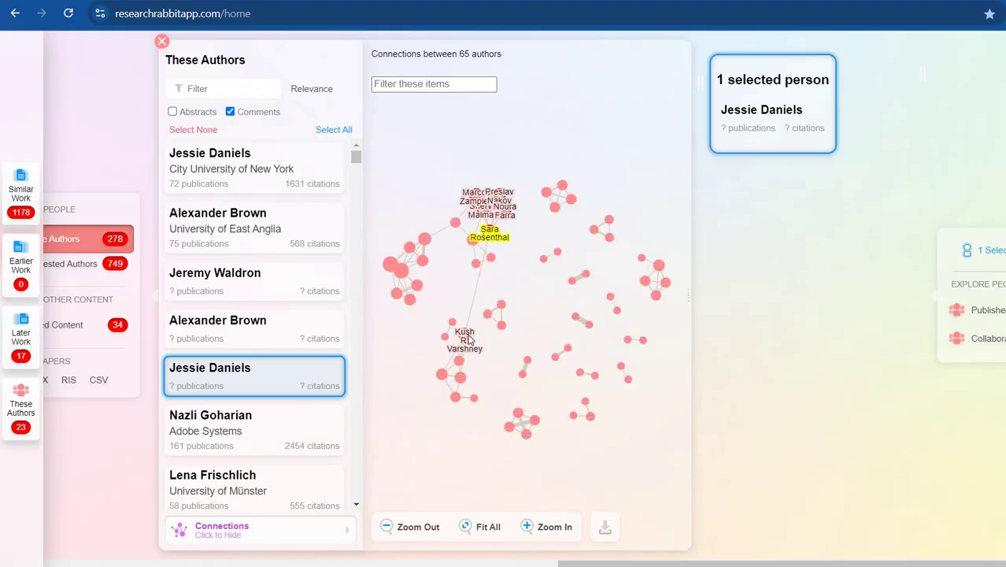
# Open the 2022 neuro-linguistic programming paper from the network, then scroll back to the collection.
pyautogui.hscroll(-5, 507, 311)
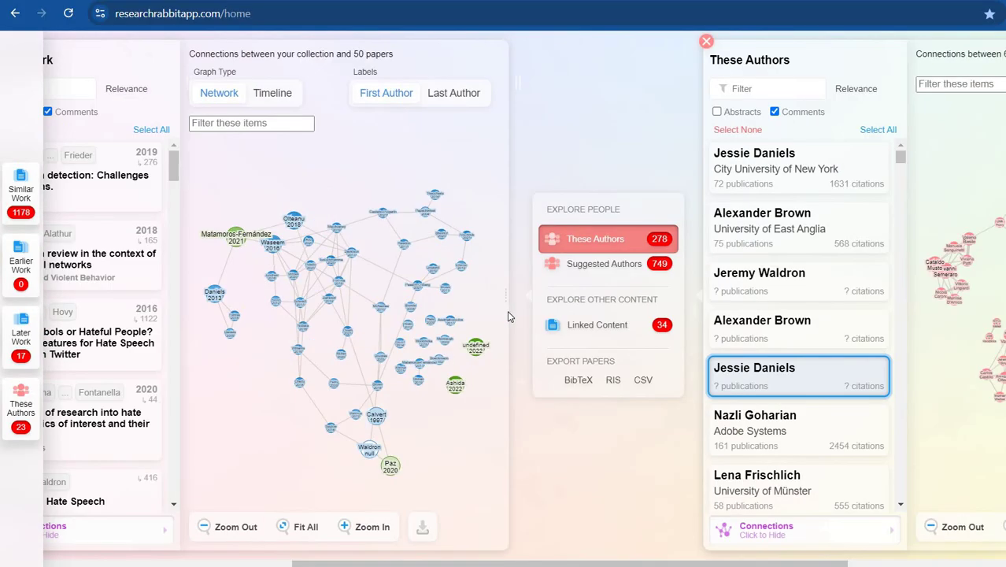
pyautogui.click(498, 352)
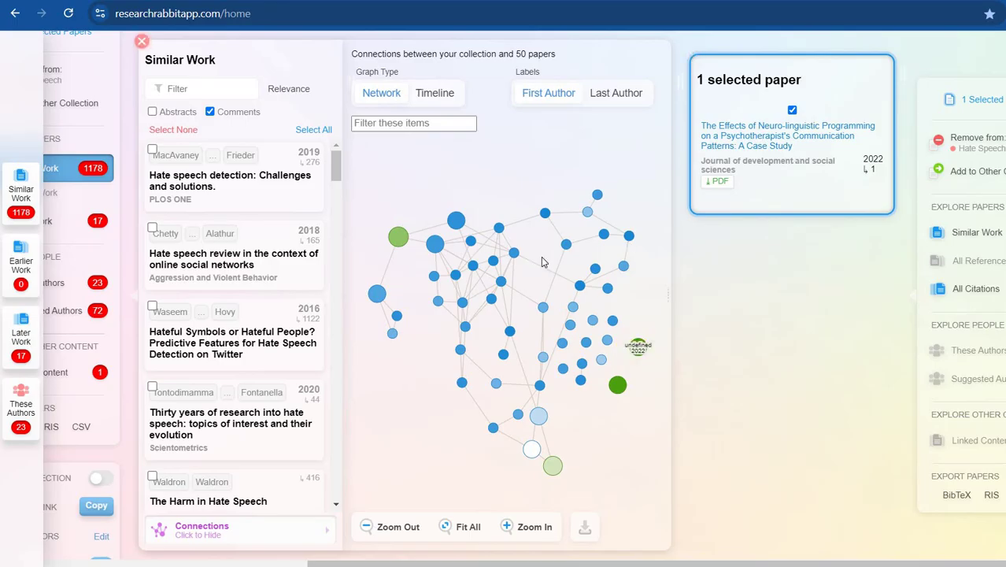
pyautogui.hscroll(-5, 541, 260)
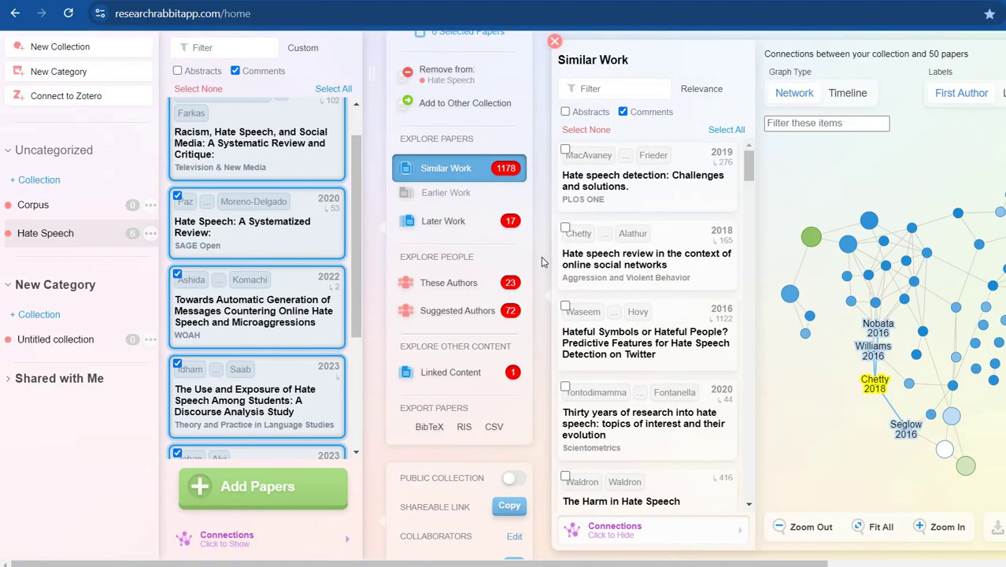
# List the 17 Later Work papers citing the collection and inspect their connection graph.
pyautogui.click(479, 226)
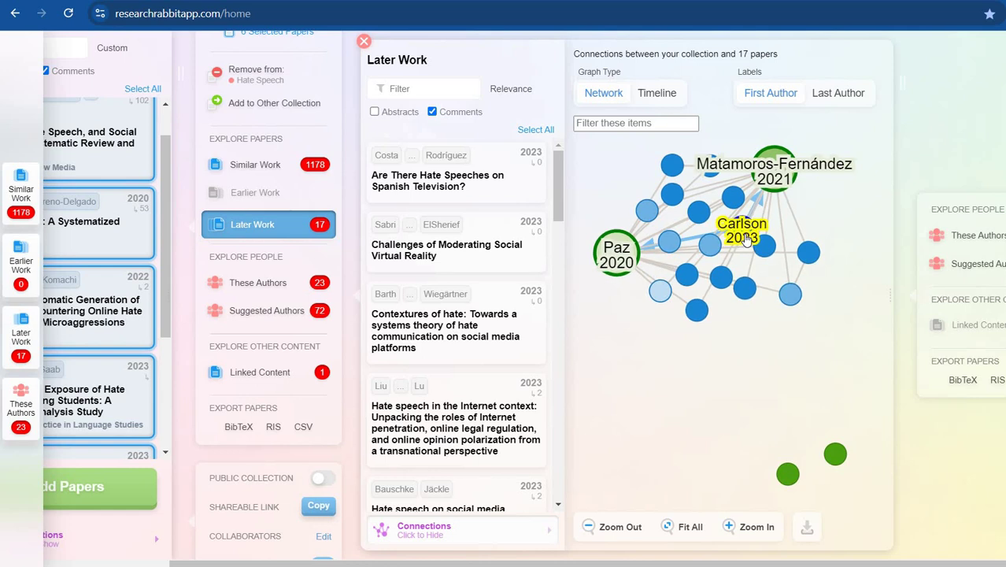
pyautogui.click(313, 285)
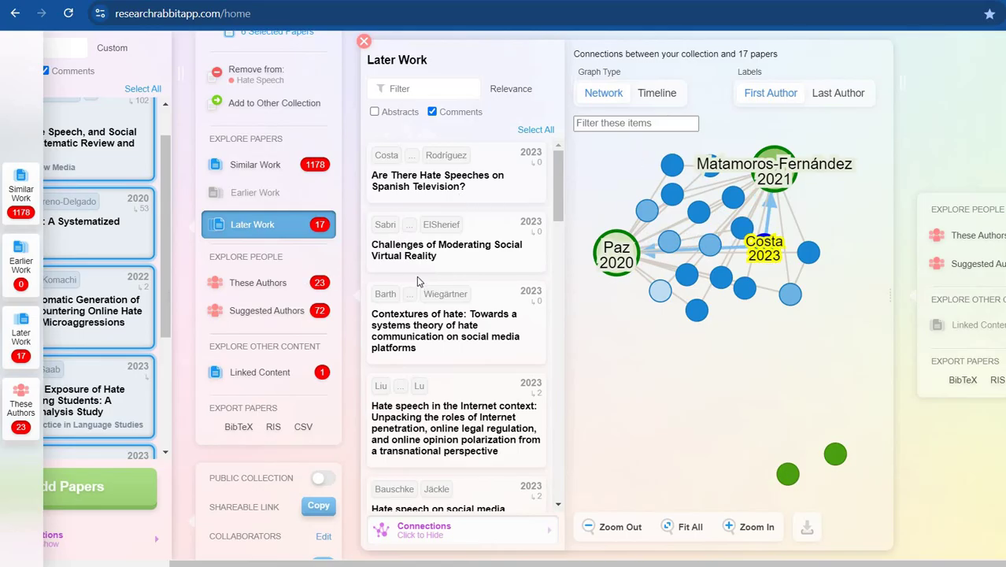
pyautogui.hscroll(-3, 412, 324)
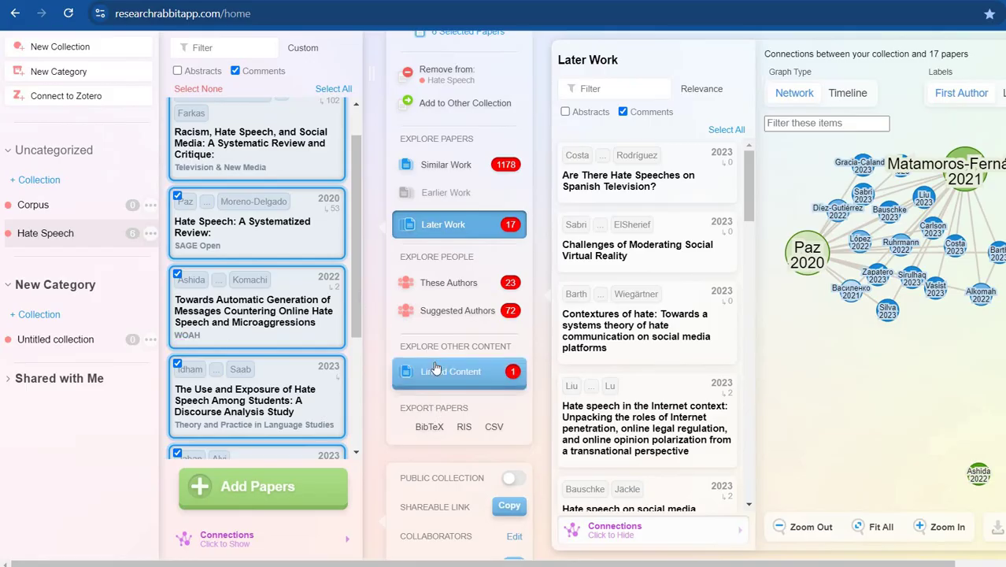
pyautogui.click(697, 354)
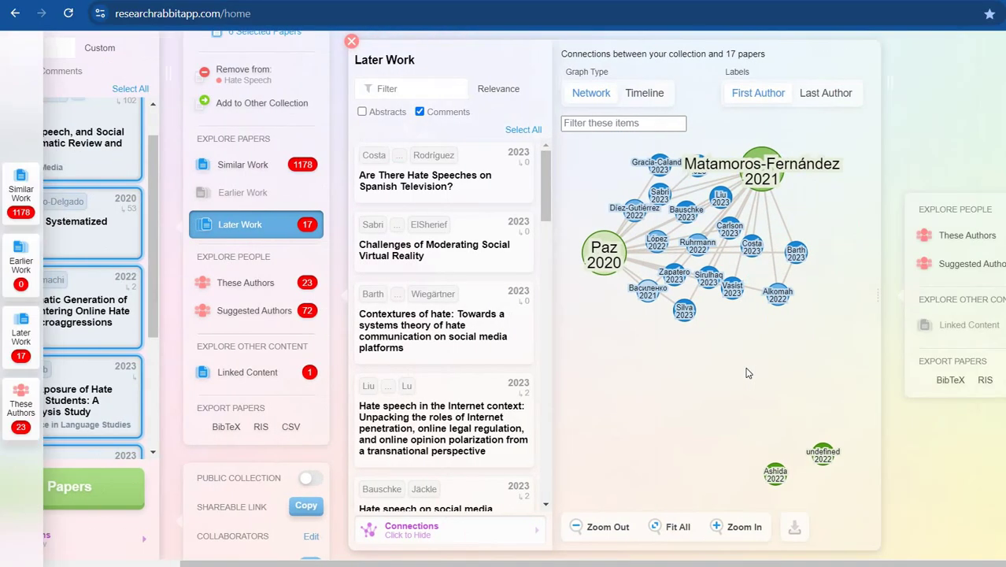
# Copy the full abstract text from cell E2 in Excel, then scroll through the sheet.
pyautogui.hotkey('alt', 'Tab')
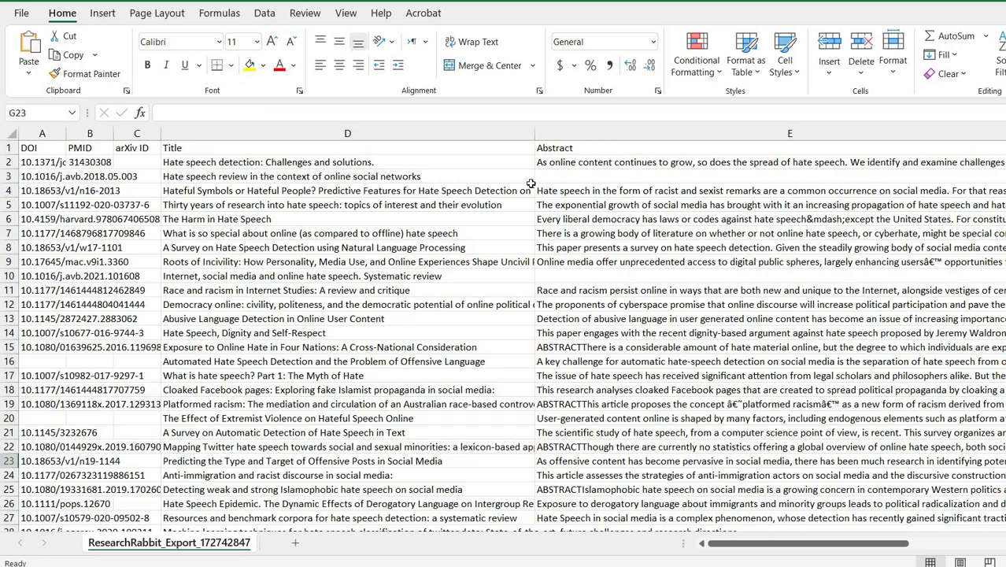
pyautogui.hscroll(3, 642, 198)
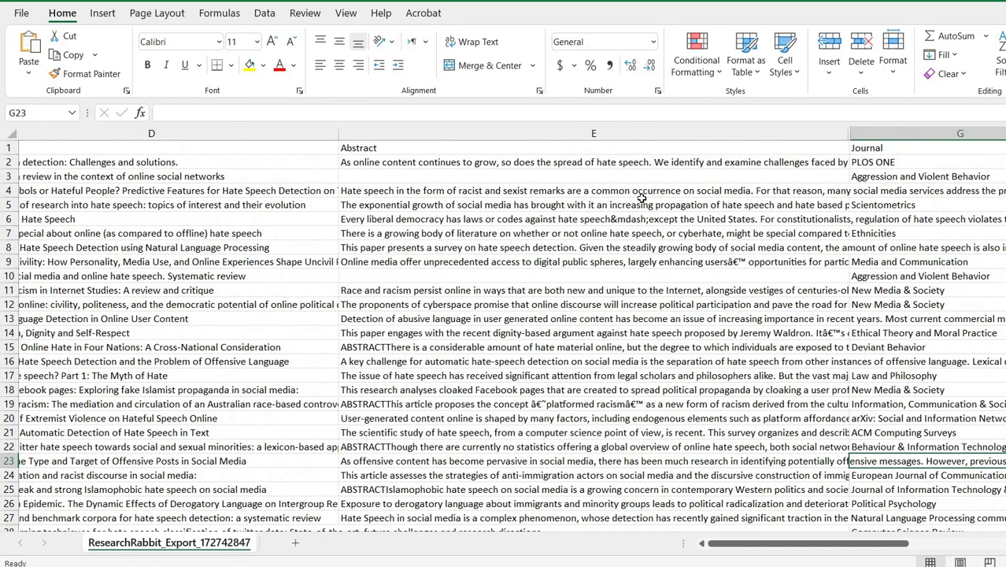
pyautogui.doubleClick(556, 163)
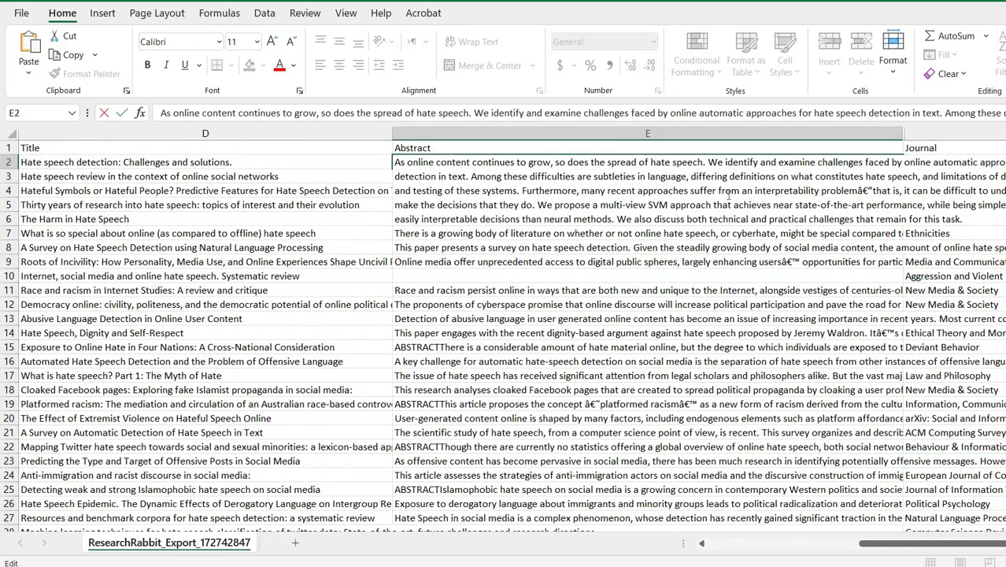
pyautogui.click(729, 195)
pyautogui.hotkey('ctrl', 'a')
pyautogui.rightClick(729, 194)
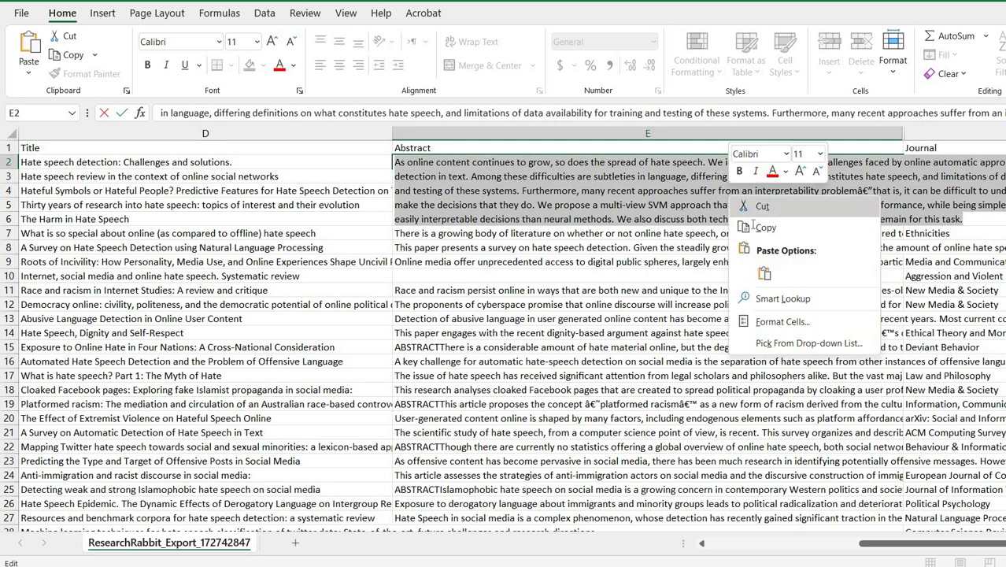
pyautogui.click(754, 227)
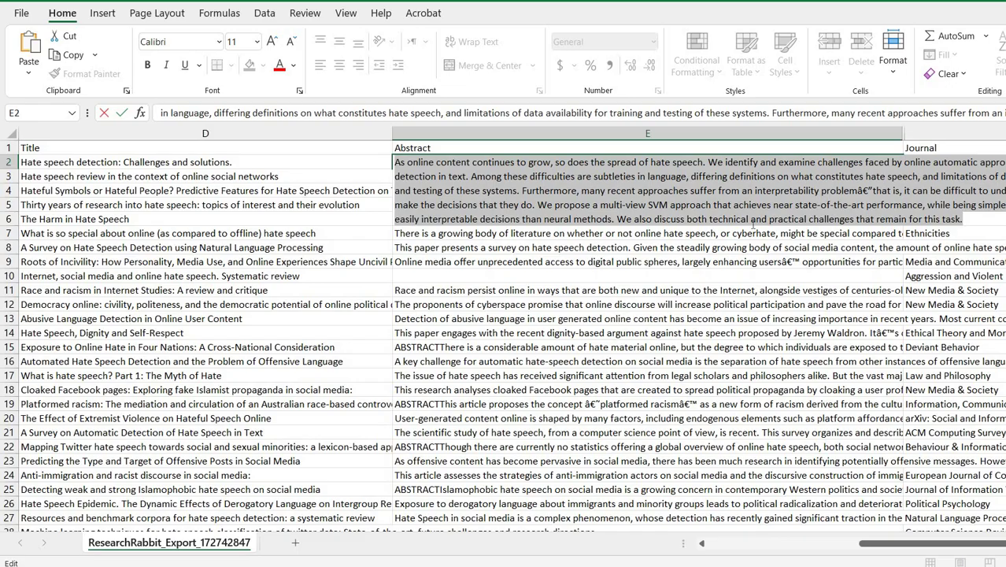
pyautogui.scroll(-7, 669, 130)
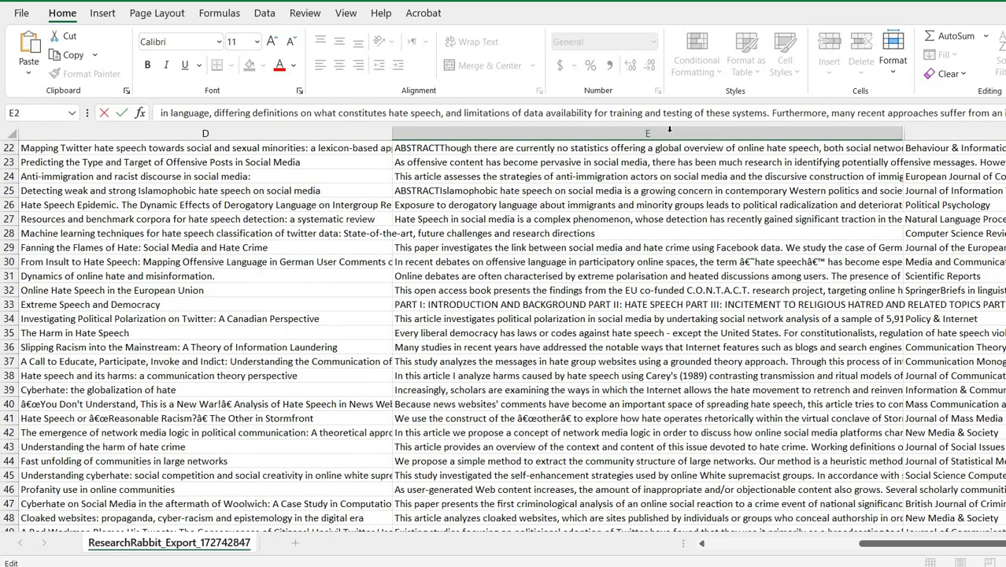
pyautogui.scroll(-6, 671, 190)
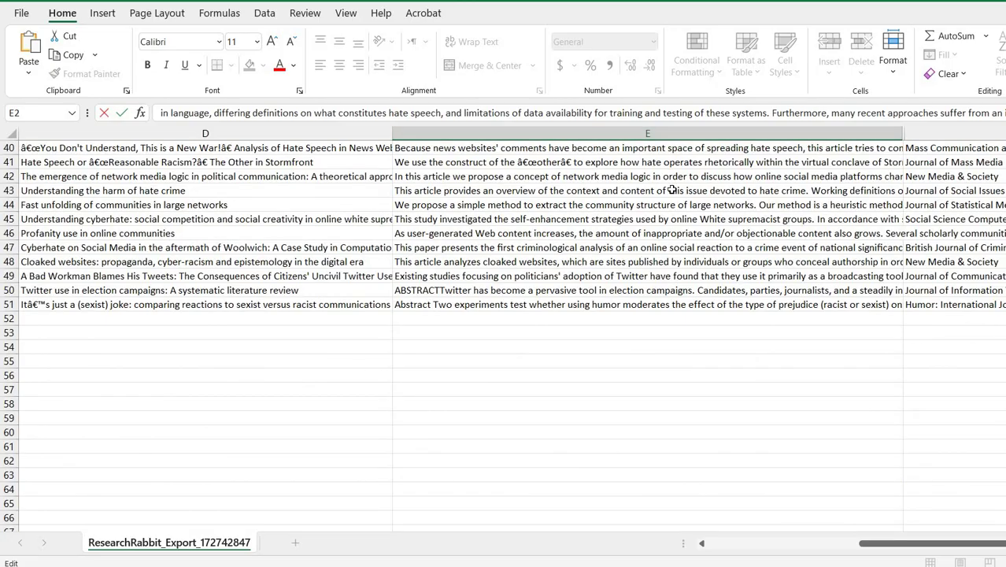
pyautogui.scroll(12, 672, 189)
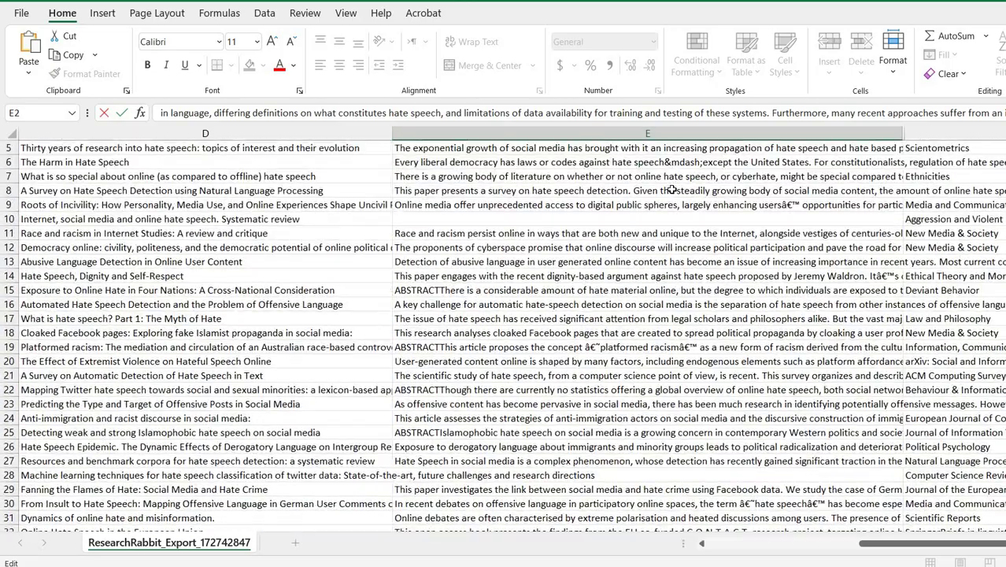
pyautogui.scroll(2, 672, 189)
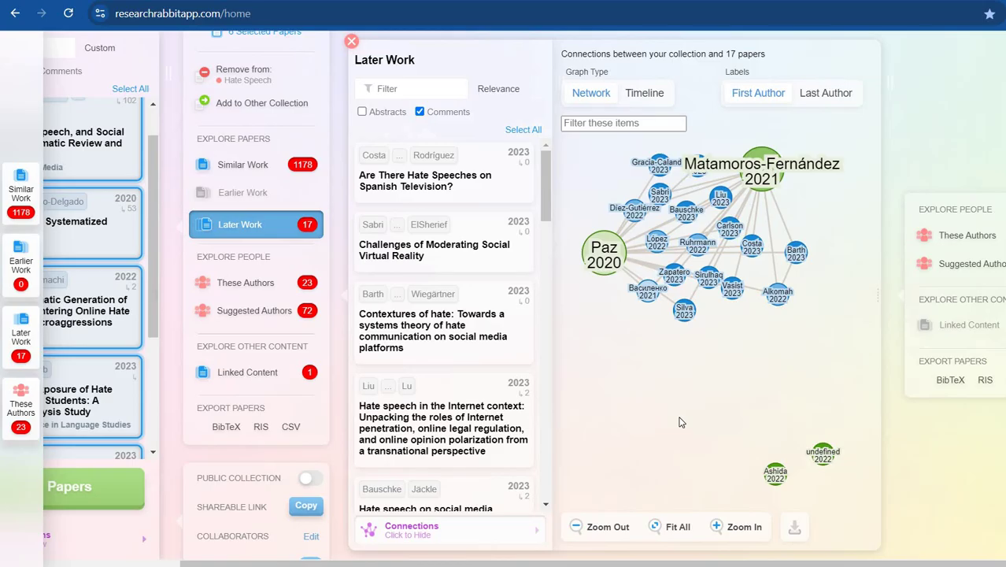
# Return to the collections list and add a 'Language Change' collection under Uncategorized, confirming with OK.
pyautogui.click(337, 375)
pyautogui.click(68, 207)
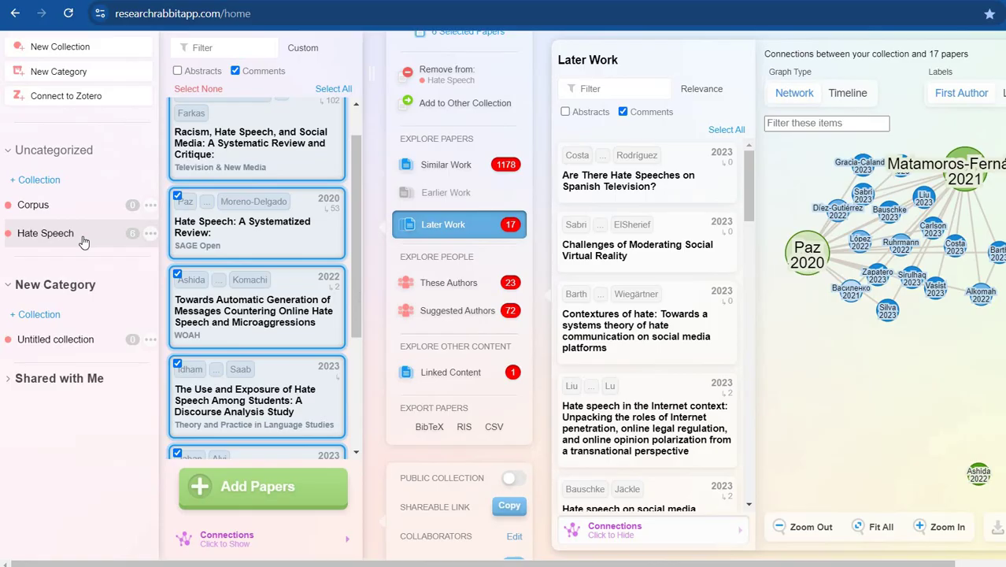
pyautogui.click(40, 180)
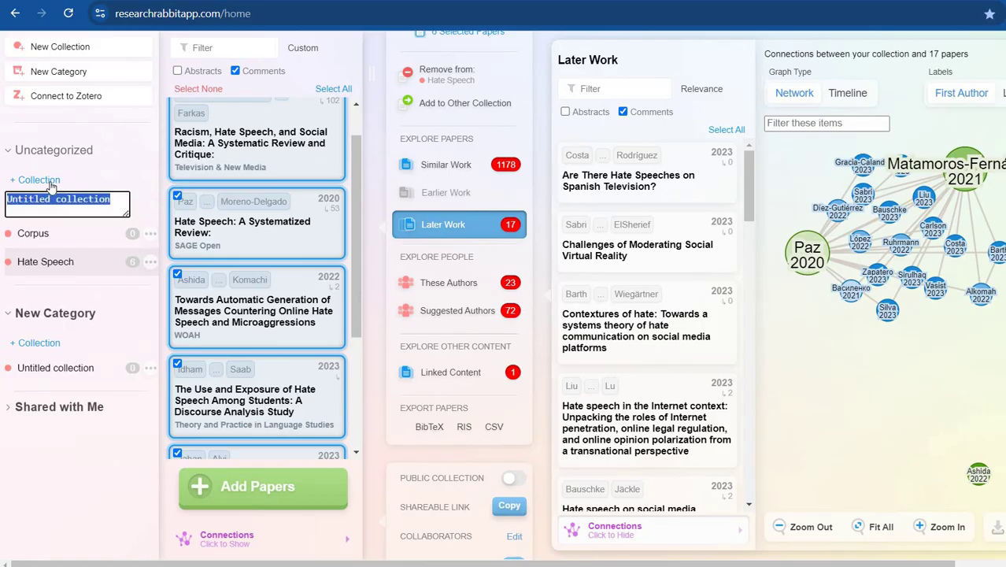
pyautogui.write('Languag')
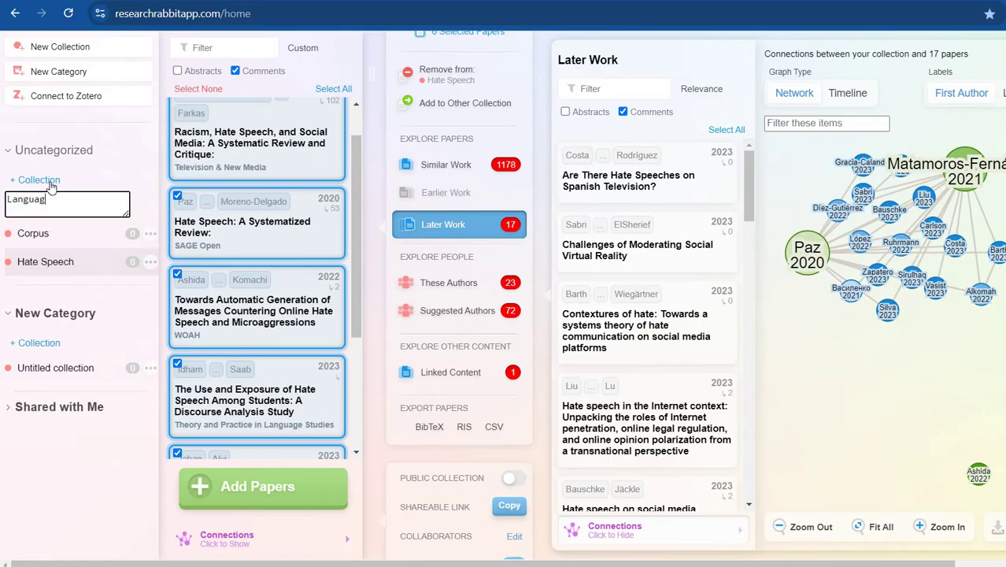
pyautogui.write('e Change')
pyautogui.press('Return')
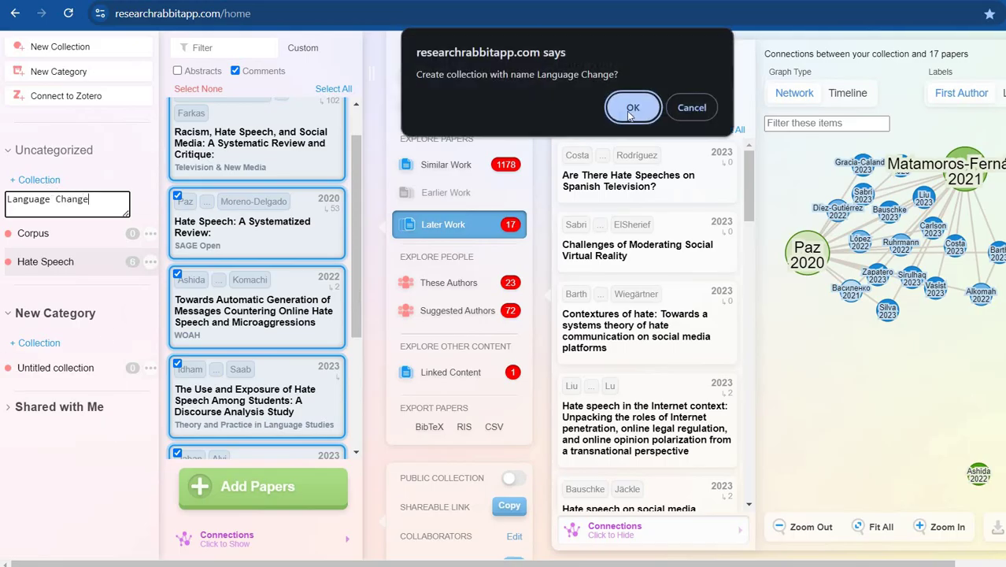
pyautogui.press('Return')
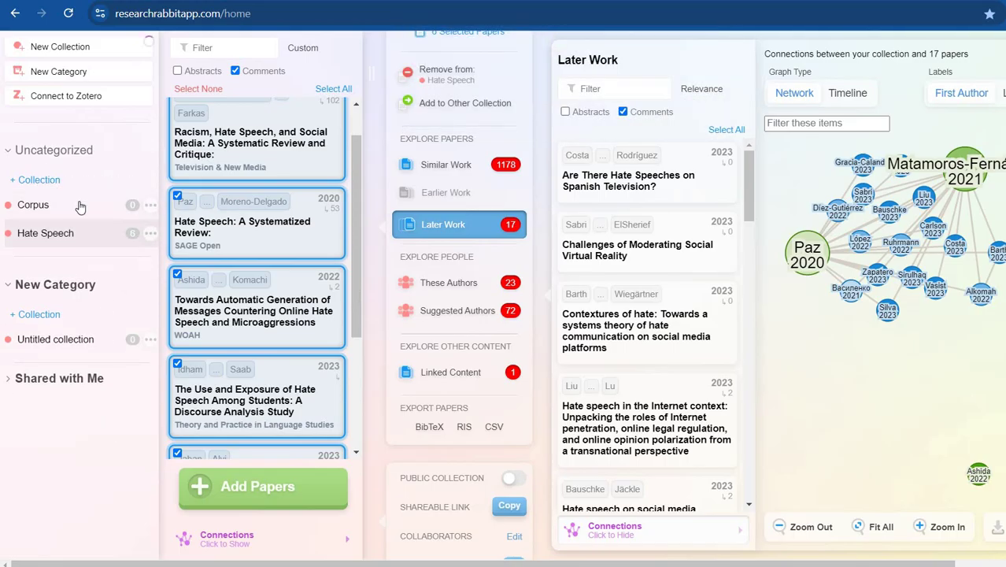